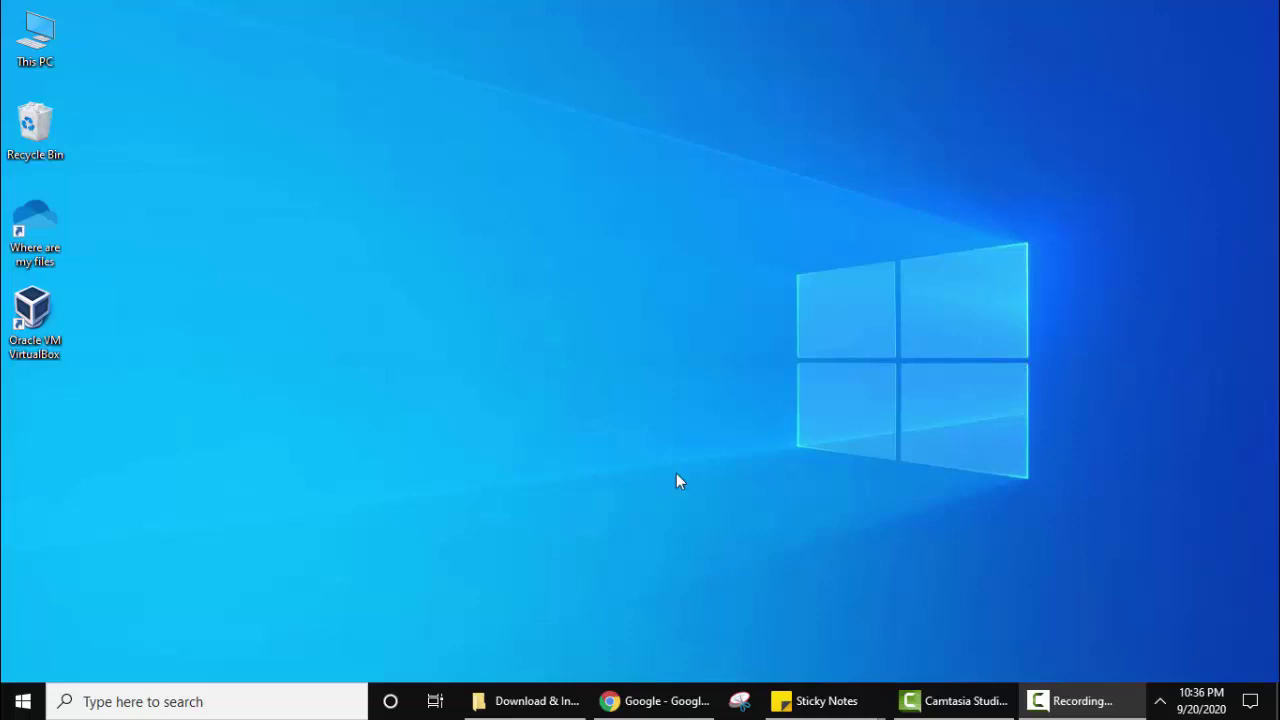
# - Search Google for 'oracle java' and open Oracle's Java SE Downloads page listing Java SE 15
pyautogui.click(664, 704)
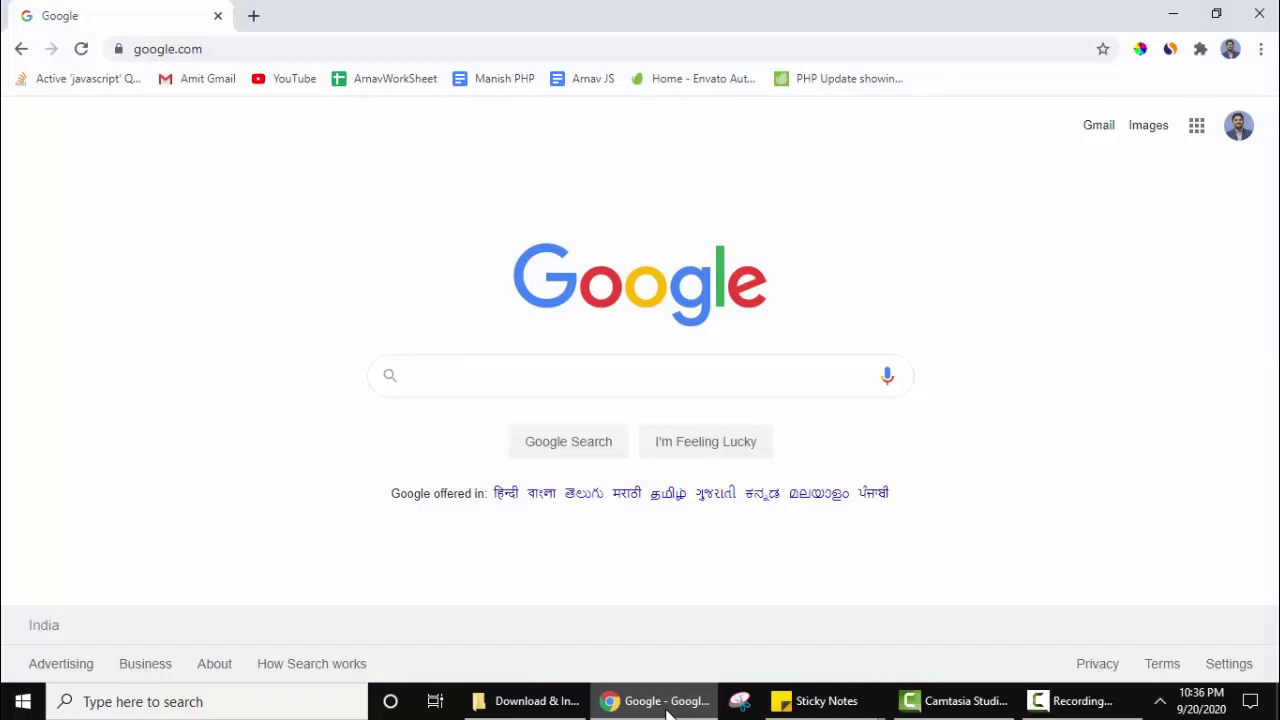
pyautogui.write('oracle java')
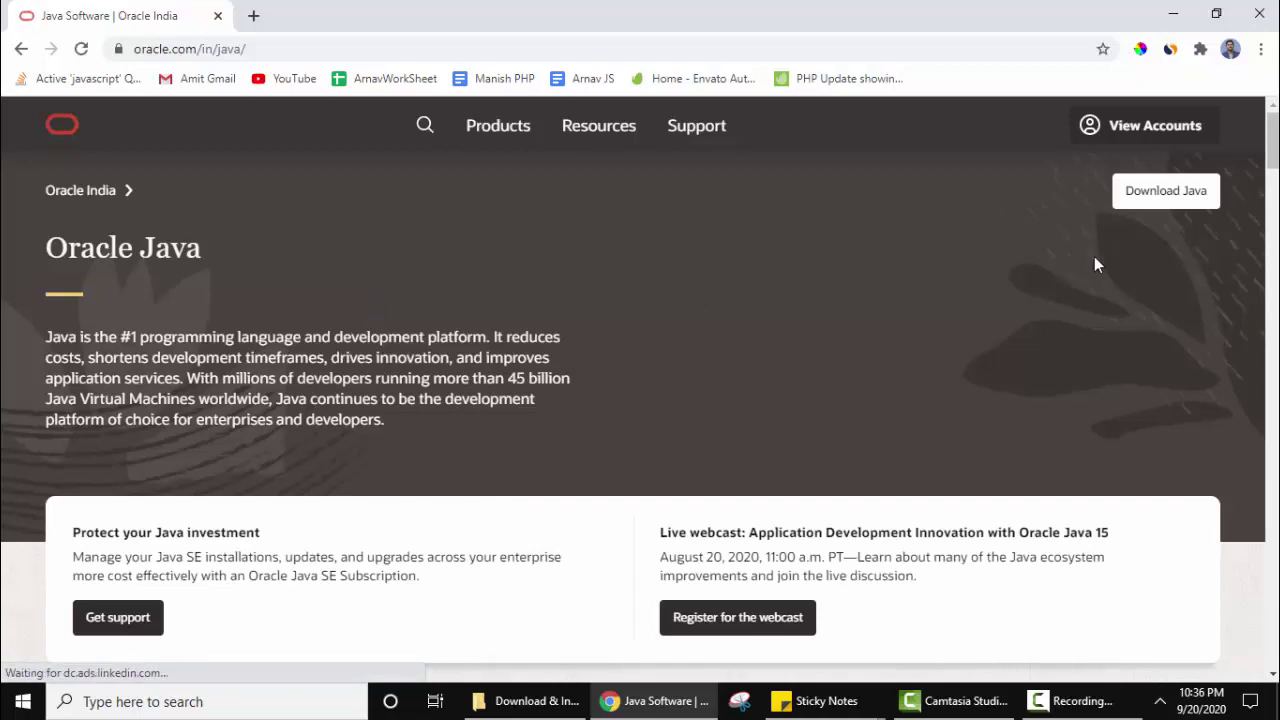
pyautogui.click(1174, 211)
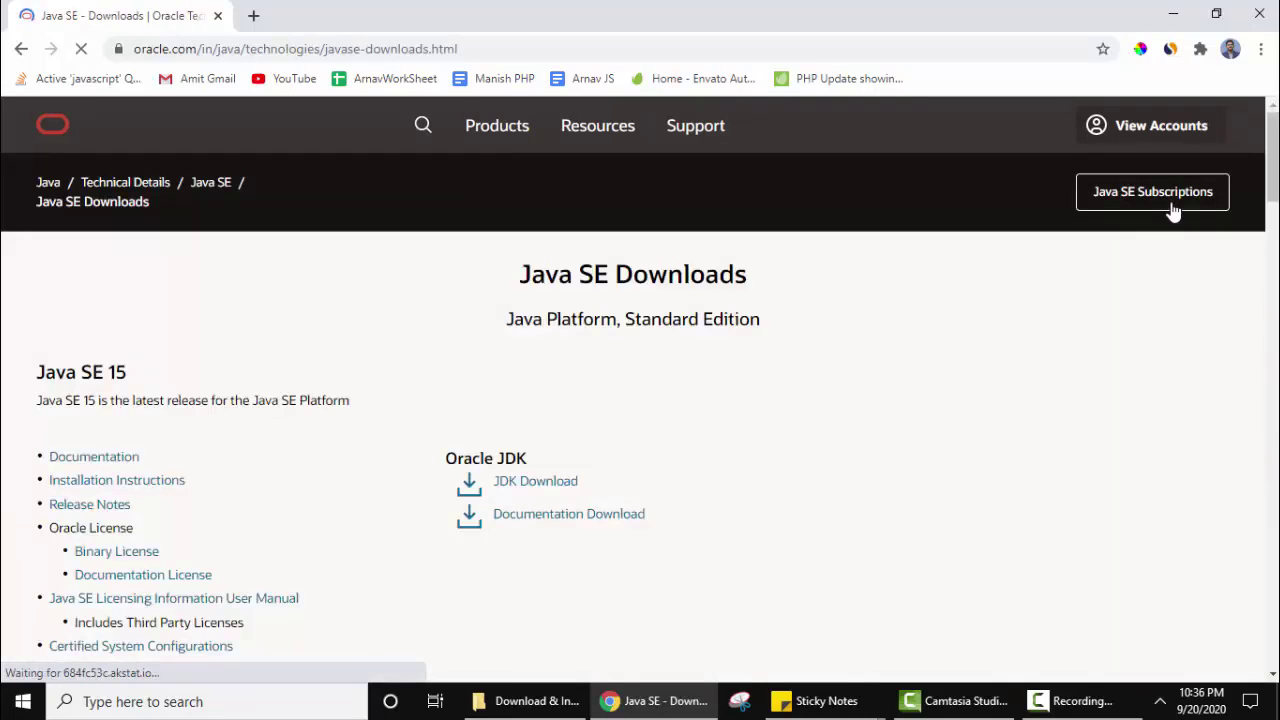
pyautogui.tripleClick(102, 368)
pyautogui.click(266, 376)
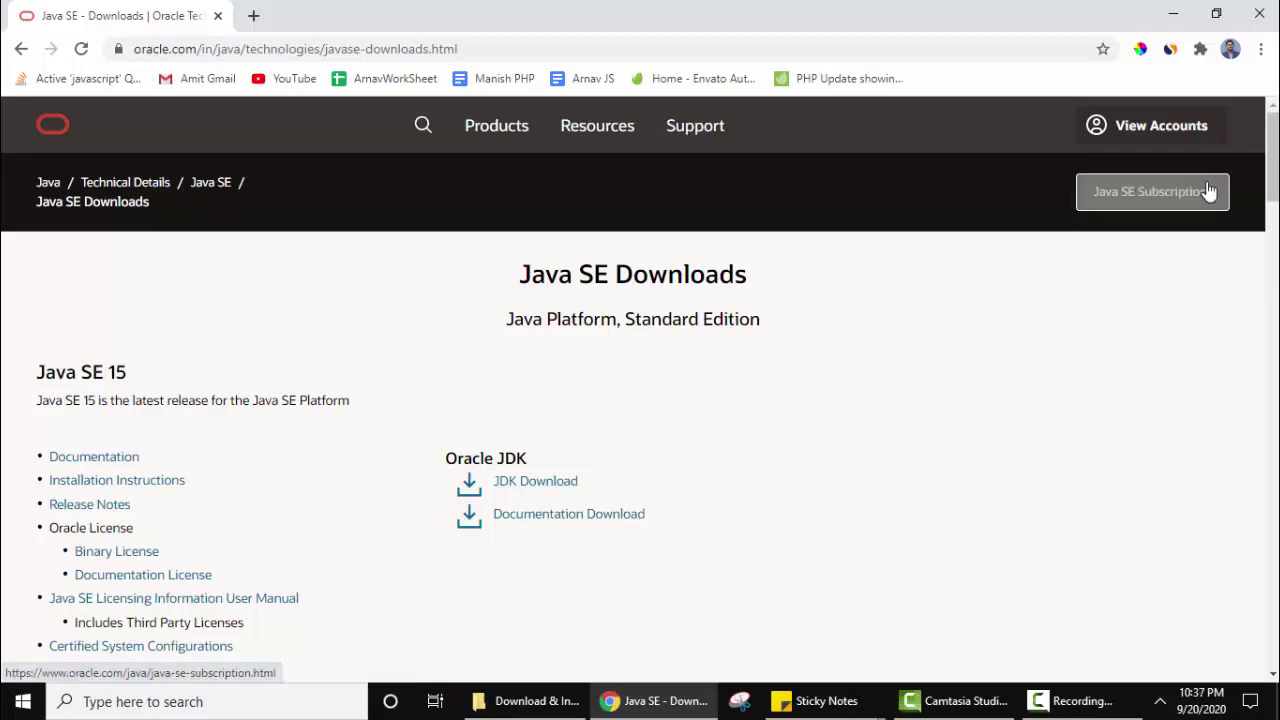
pyautogui.scroll(-2, 1100, 220)
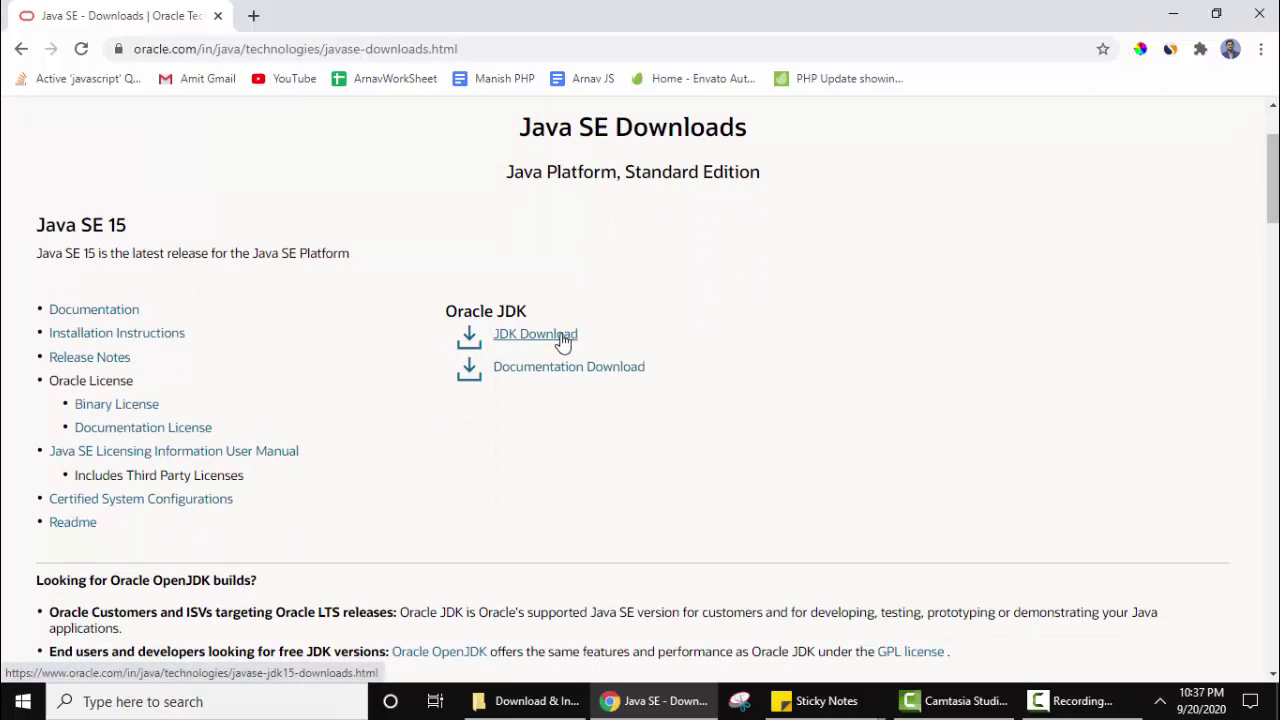
# - Open the JDK 15 downloads page and find the 159.68 MB Windows x64 Installer entry
pyautogui.click(563, 341)
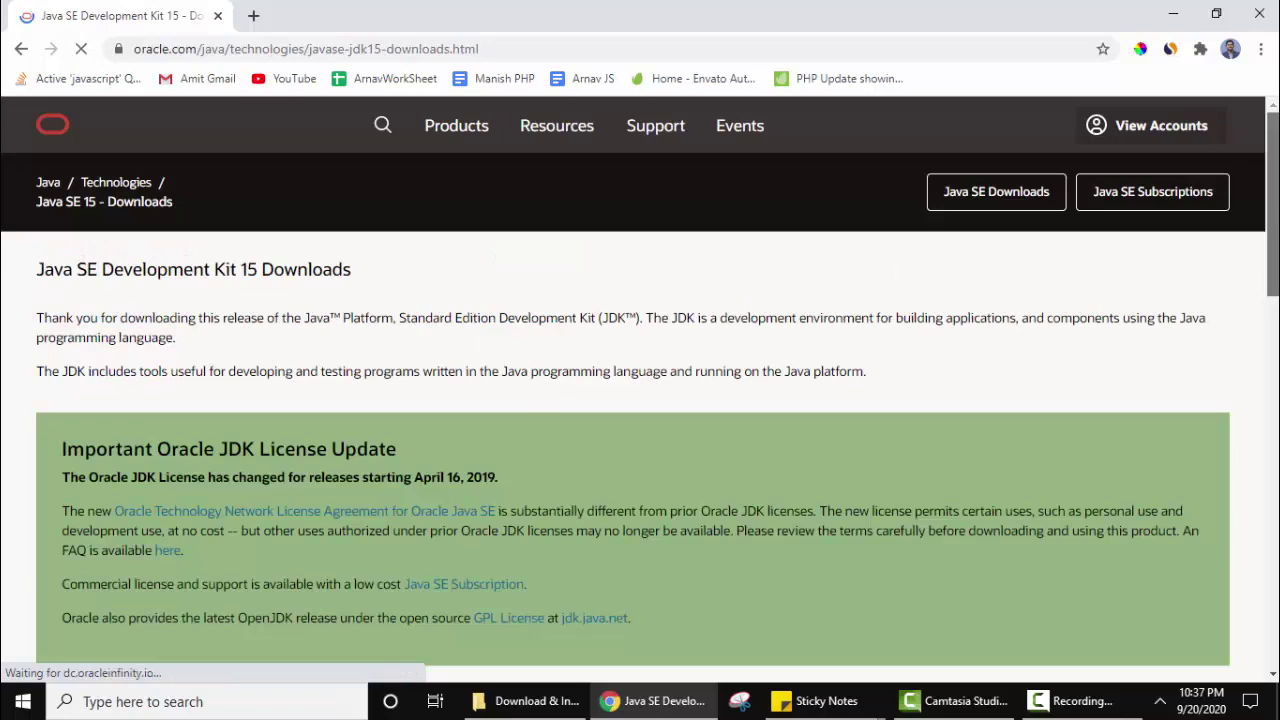
pyautogui.scroll(-3, 899, 268)
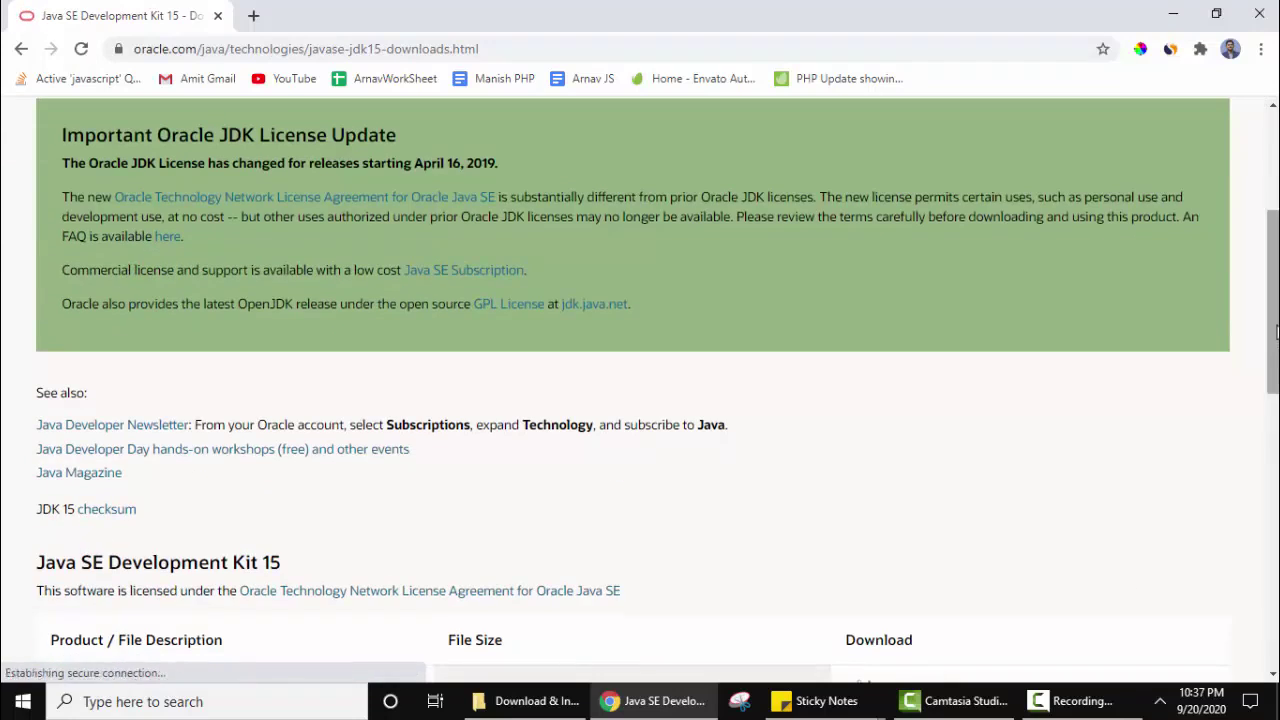
pyautogui.scroll(-3, 640, 400)
pyautogui.scroll(-2, 352, 205)
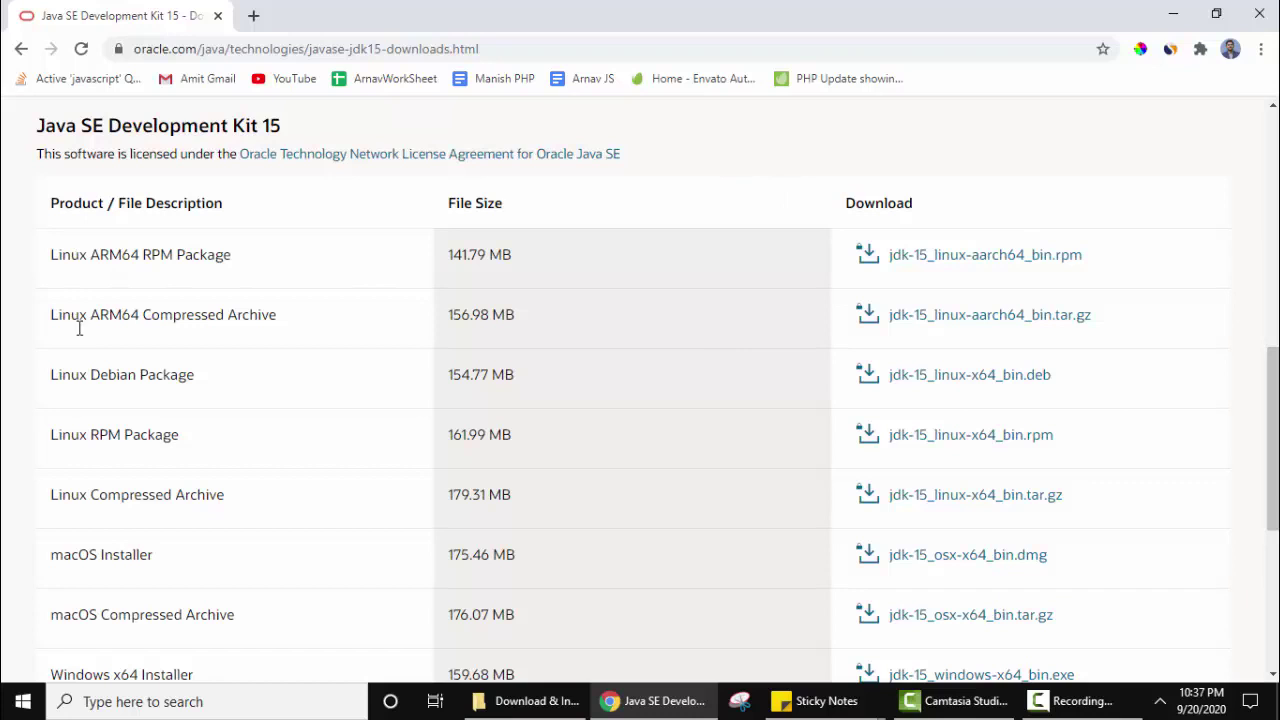
pyautogui.scroll(-4, 1272, 440)
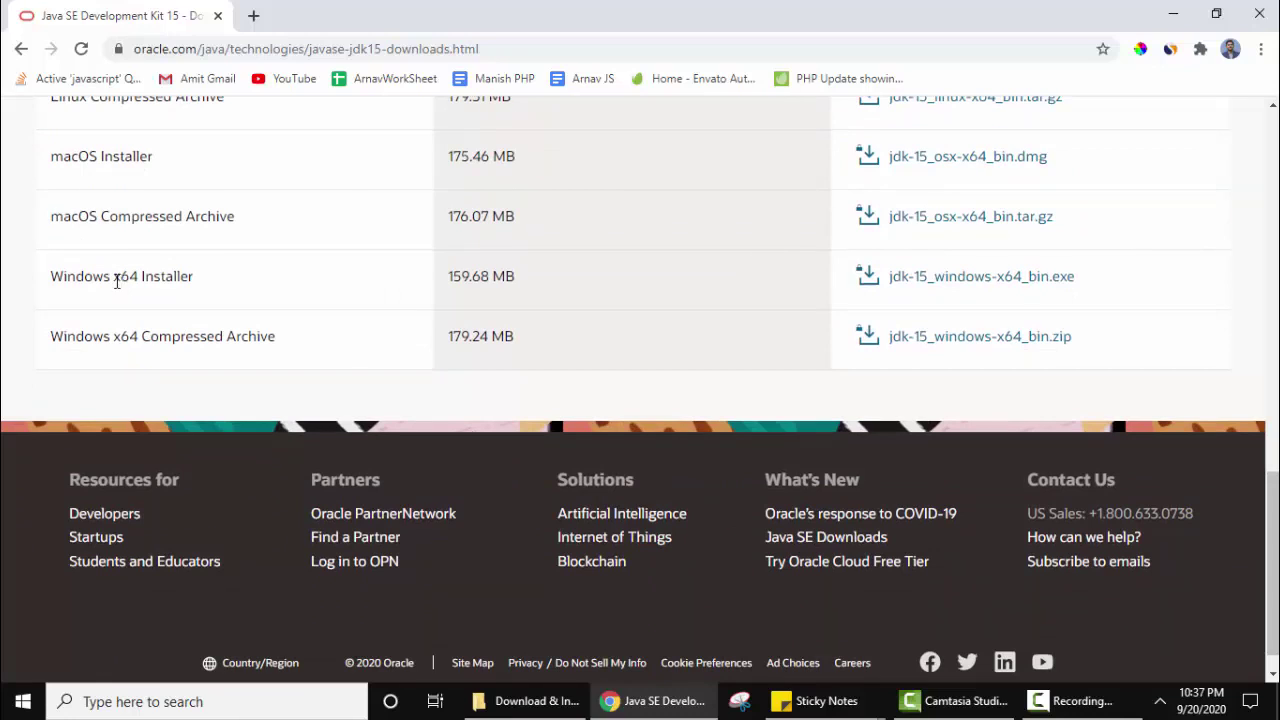
pyautogui.tripleClick(117, 281)
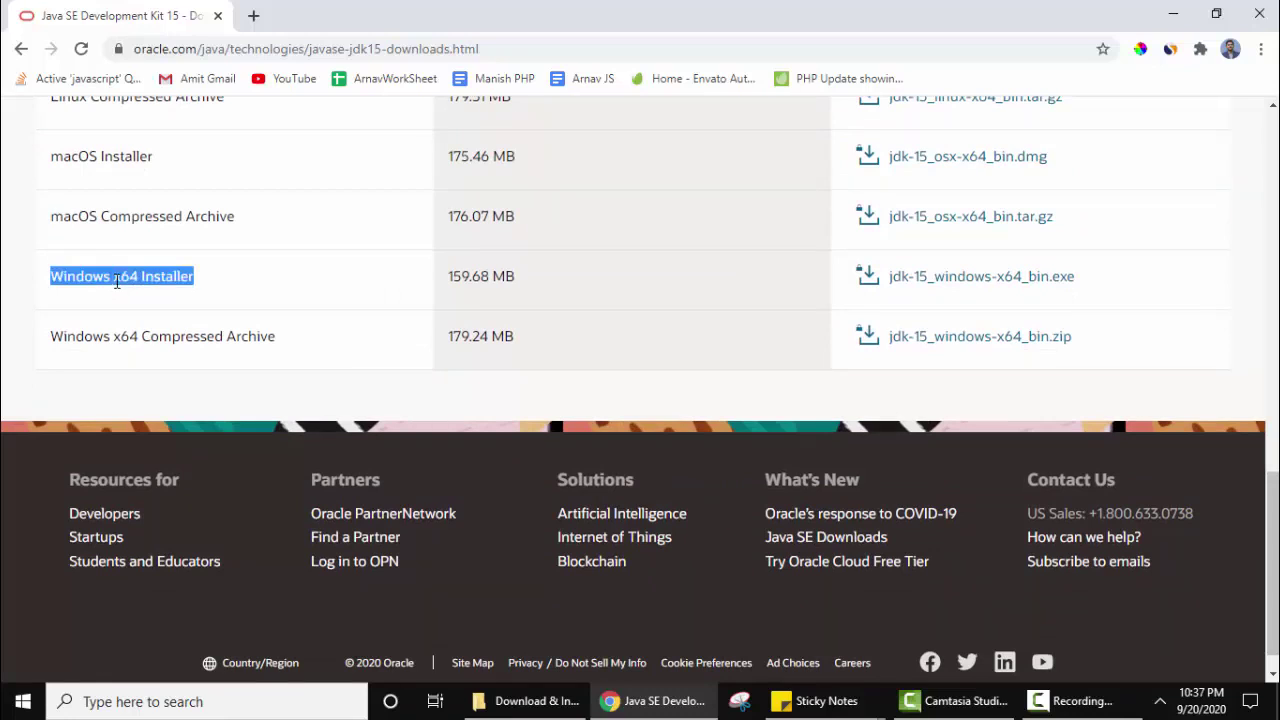
pyautogui.doubleClick(486, 281)
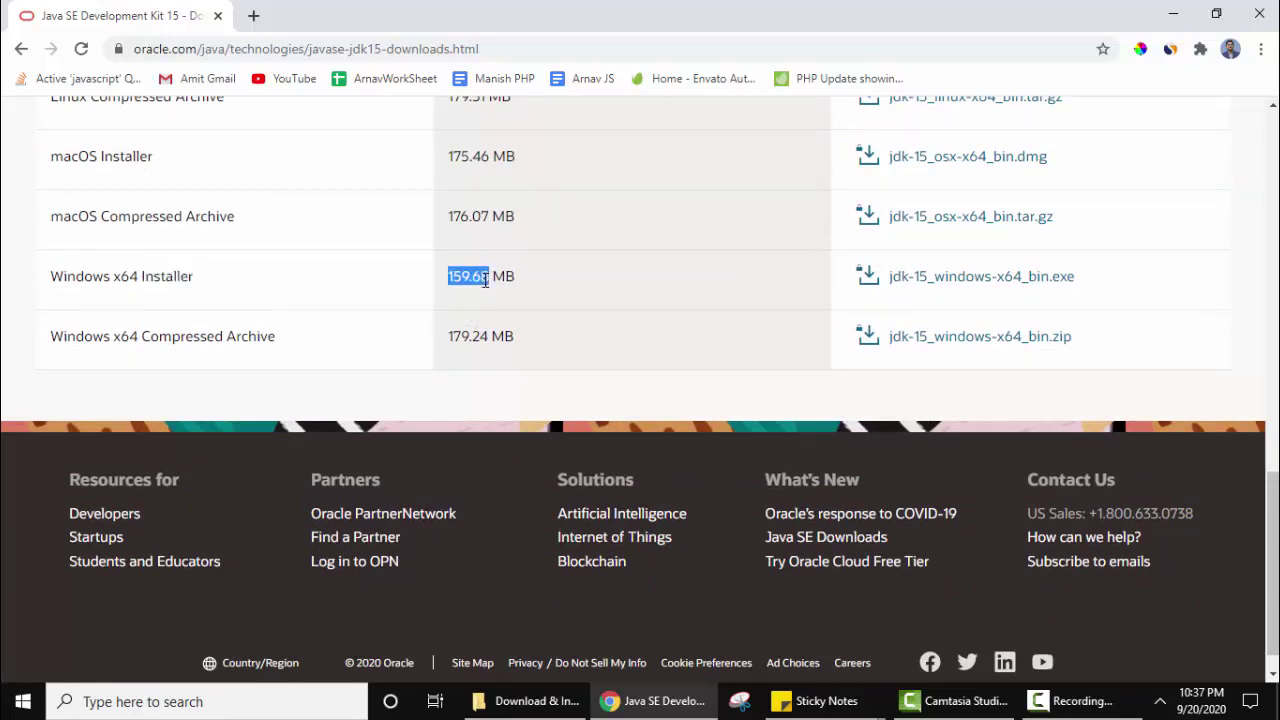
pyautogui.click(669, 323)
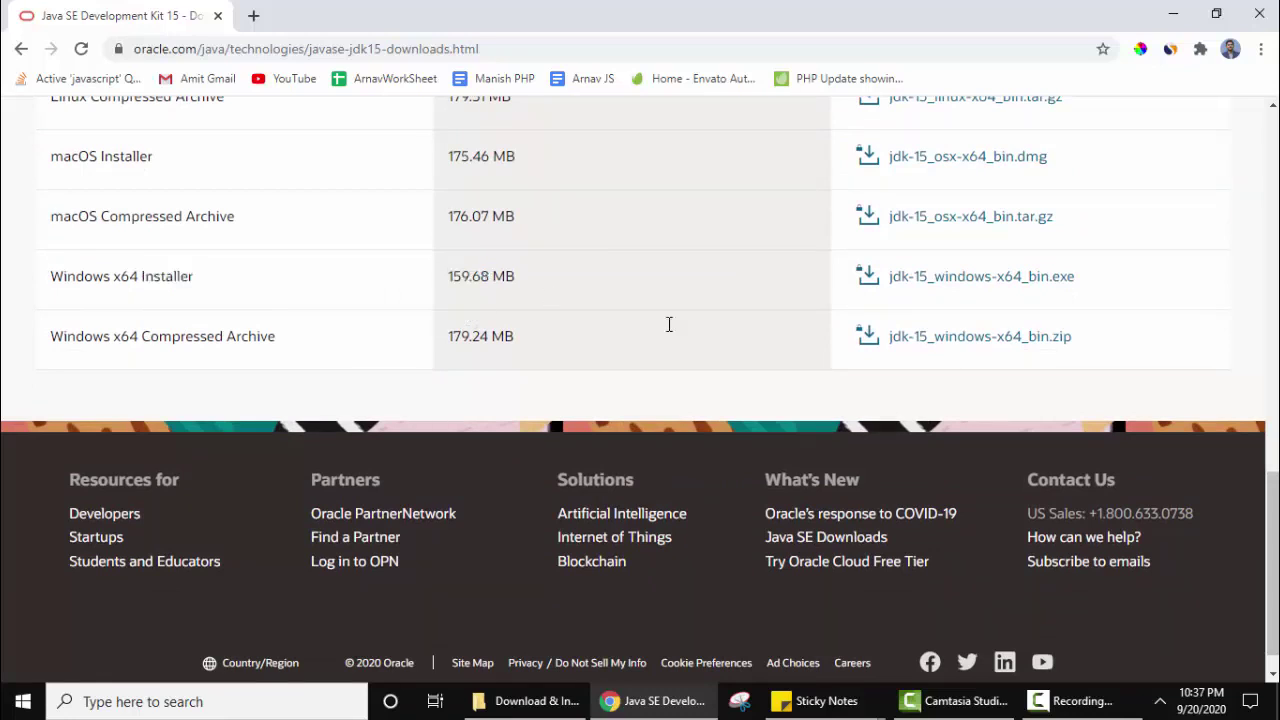
# - Accept the Oracle license, download jdk-15_windows-x64_bin.exe, keep it, and launch the installer
pyautogui.click(1060, 280)
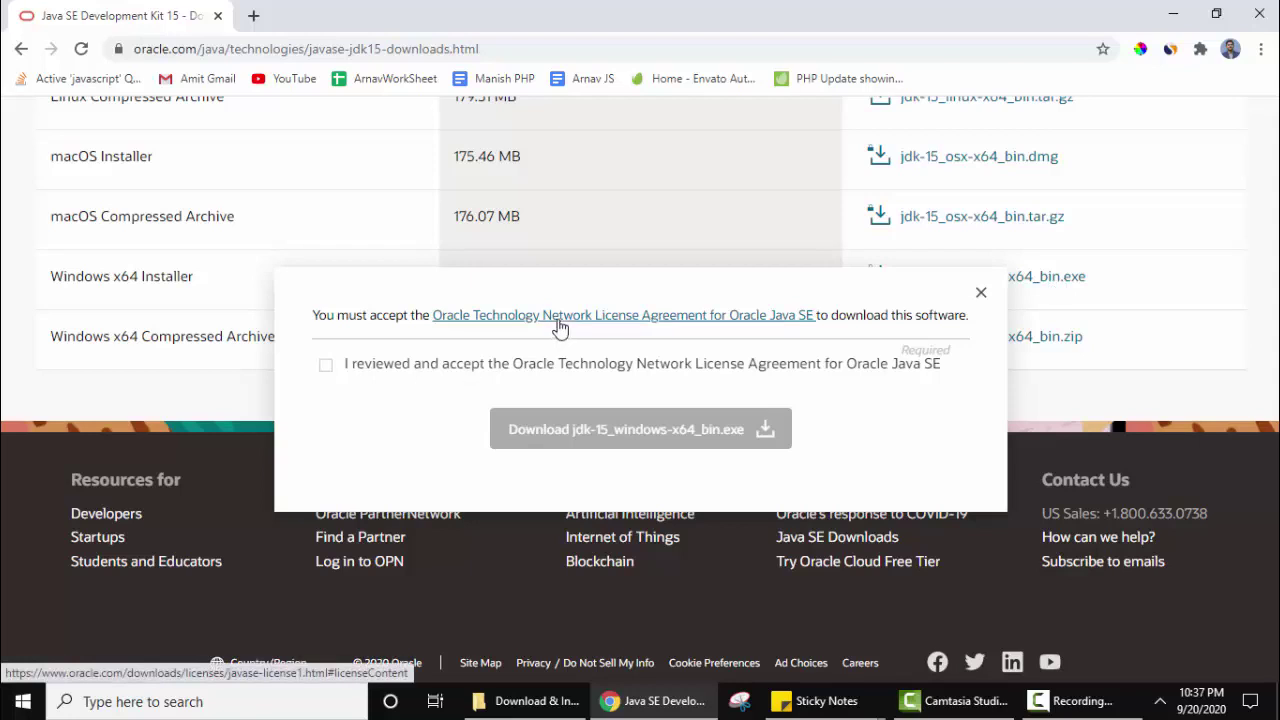
pyautogui.click(327, 367)
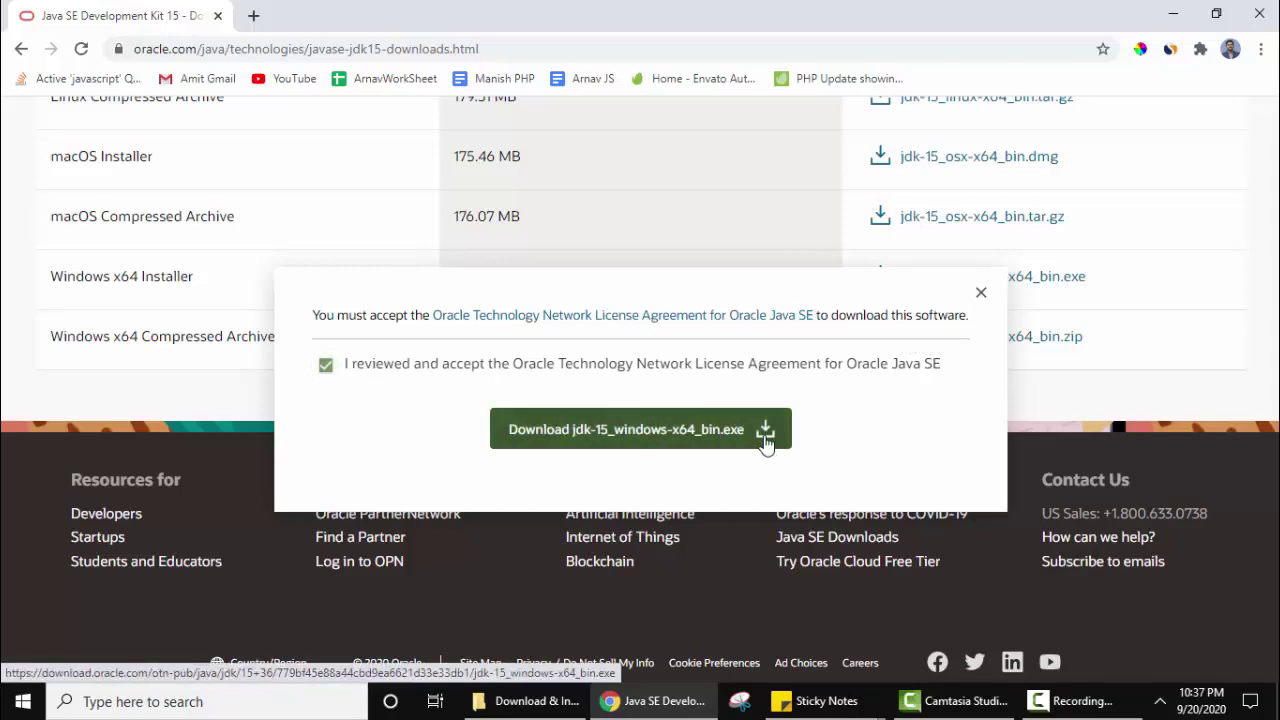
pyautogui.click(766, 444)
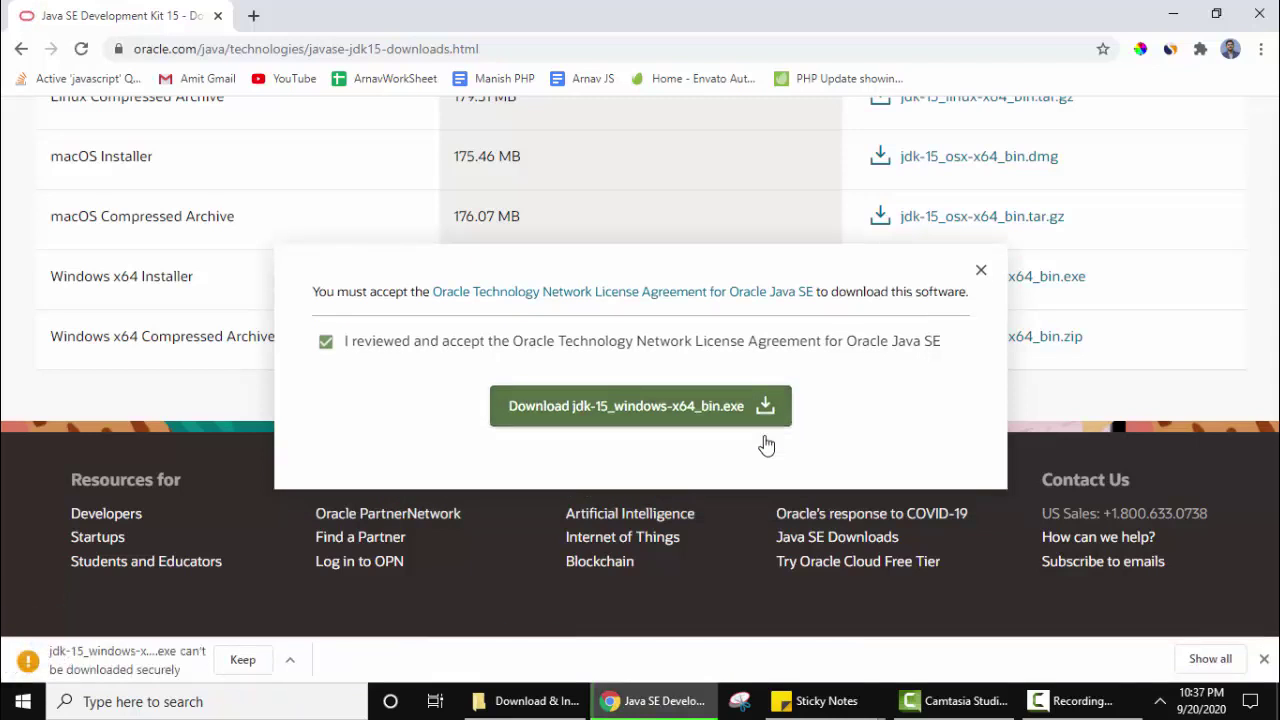
pyautogui.click(243, 660)
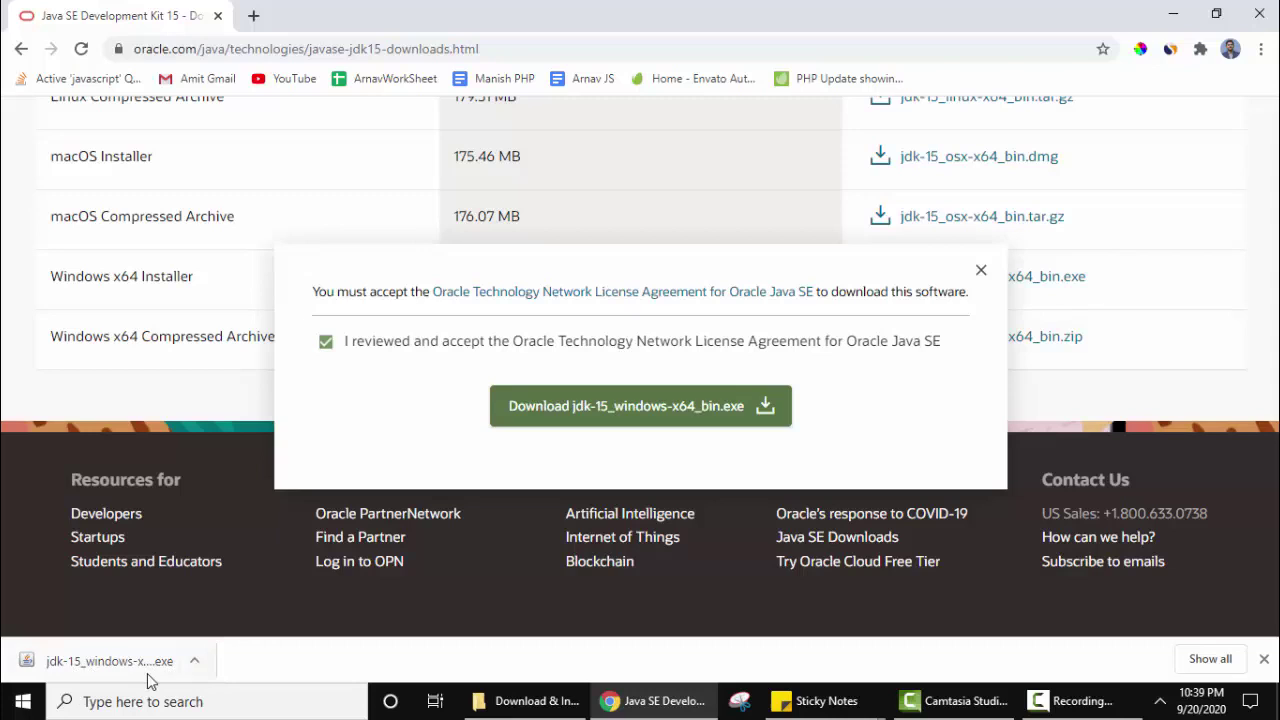
pyautogui.click(196, 662)
pyautogui.click(271, 546)
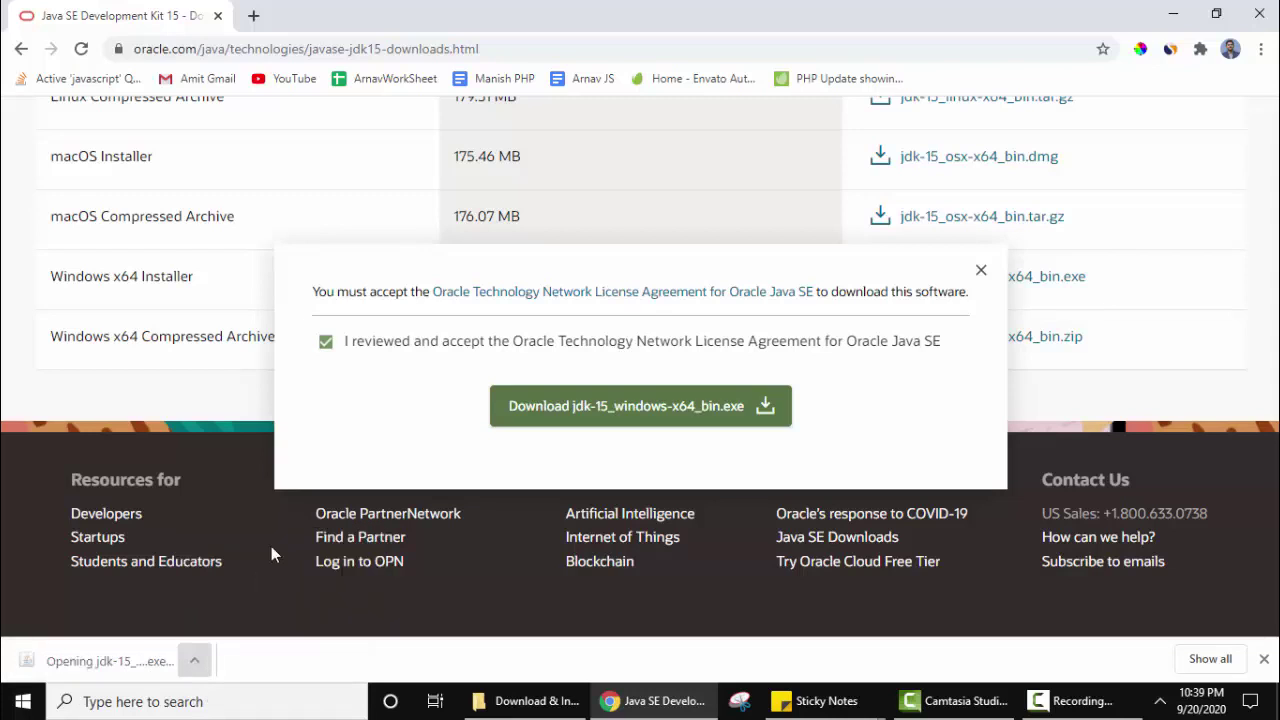
# - Install JDK 15 into the default jdk-15 folder and close the finished setup wizard
pyautogui.click(1176, 14)
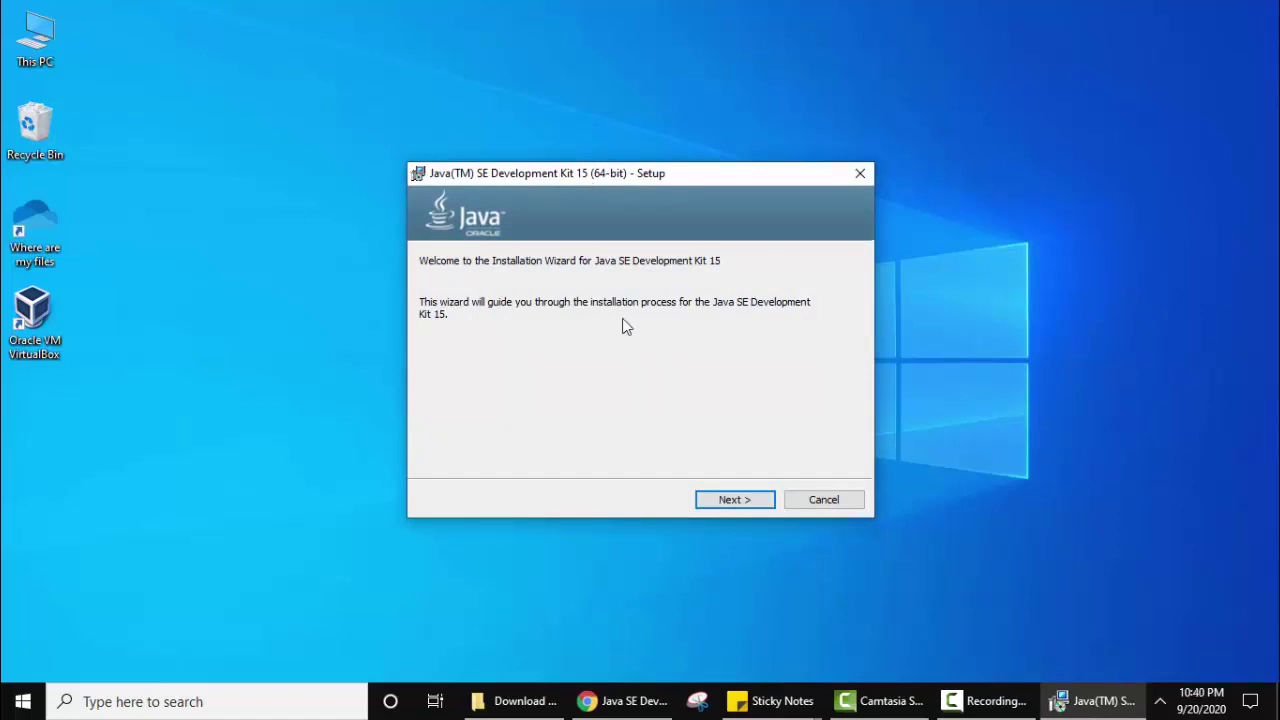
pyautogui.click(727, 503)
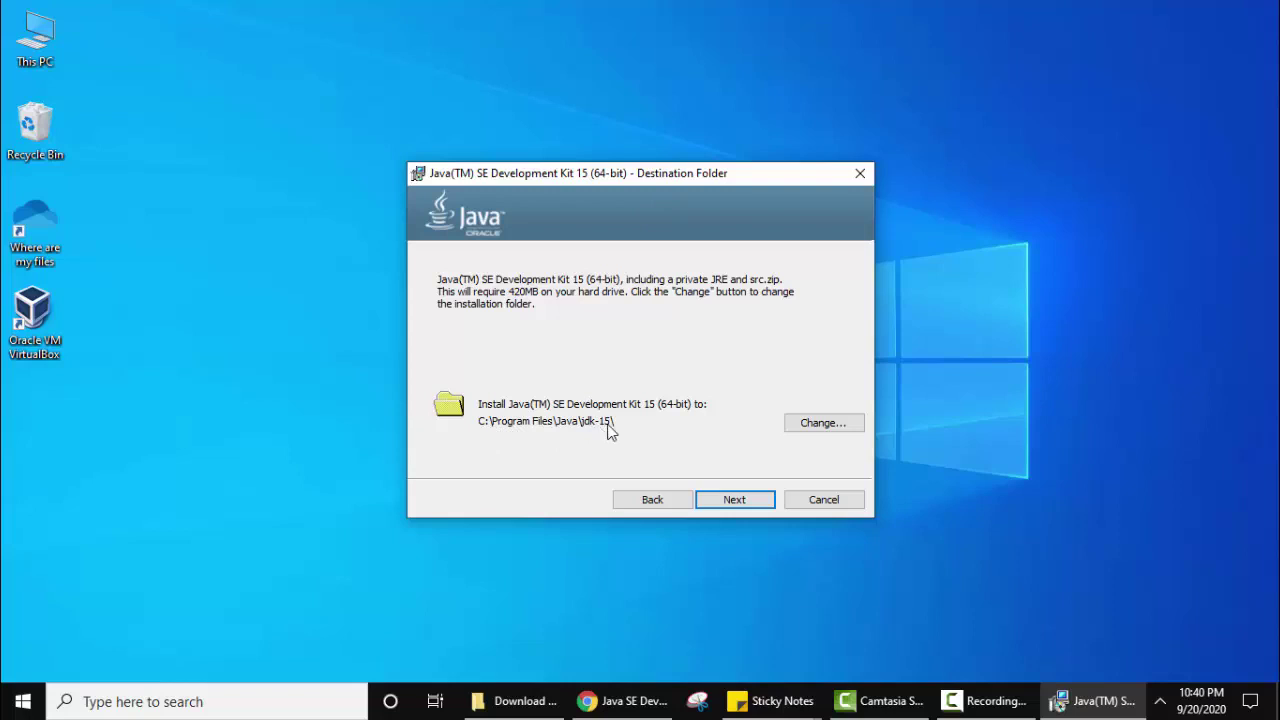
pyautogui.click(828, 432)
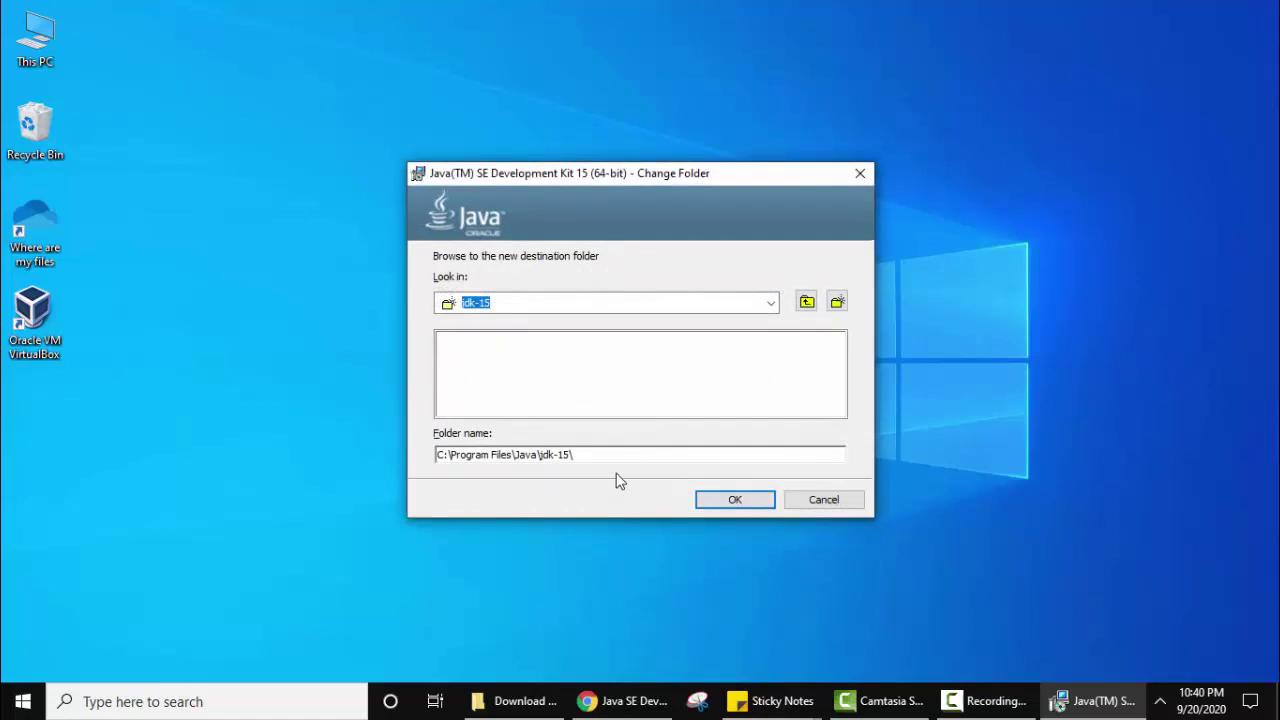
pyautogui.click(757, 510)
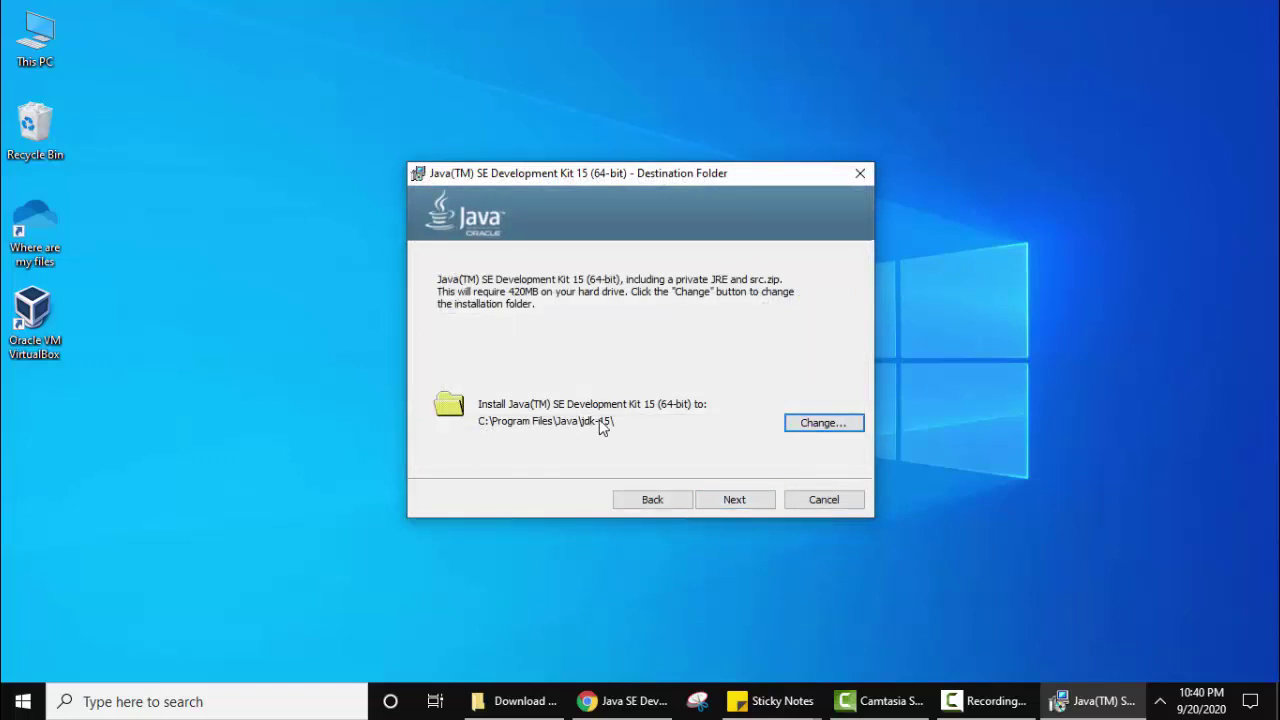
pyautogui.click(757, 506)
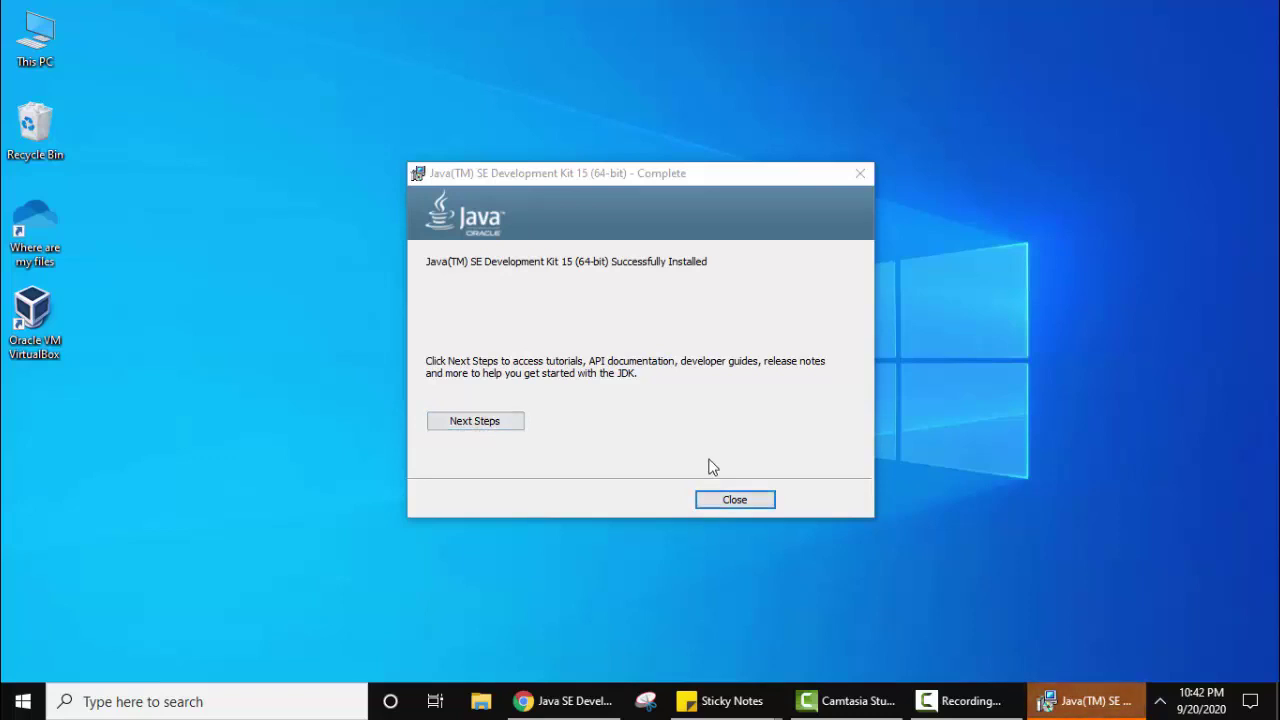
pyautogui.click(726, 503)
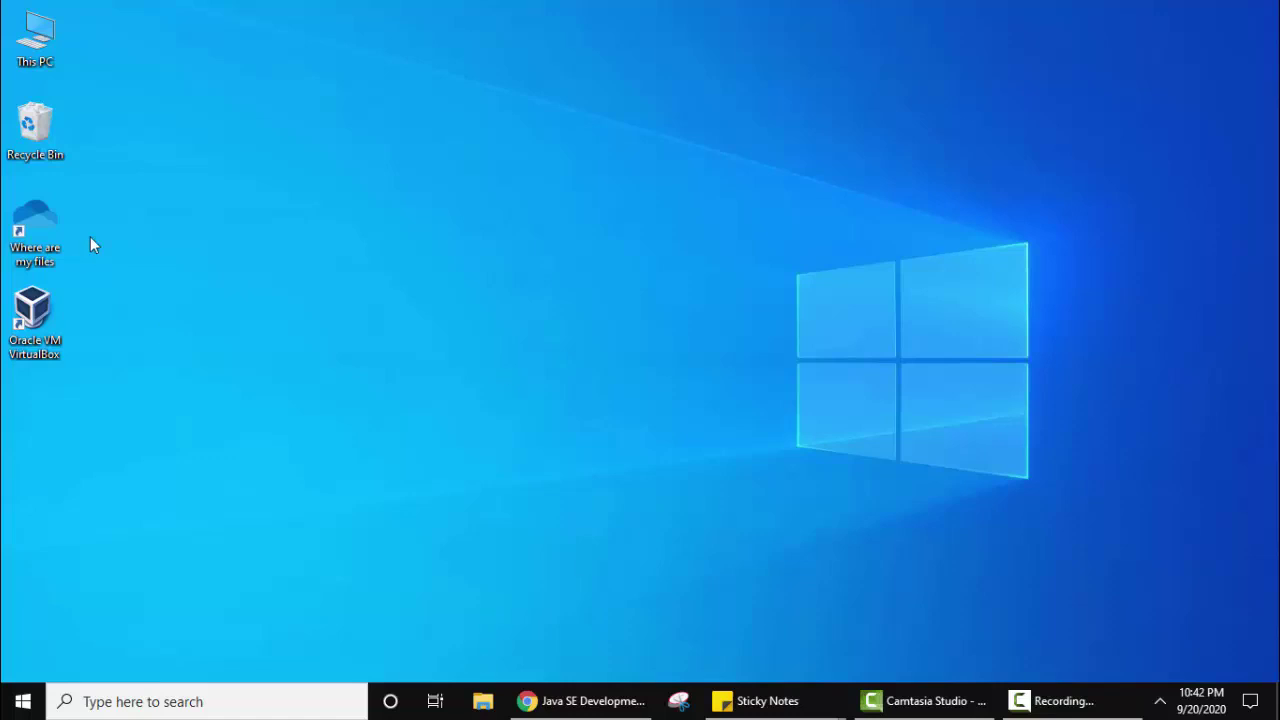
# - Browse File Explorer to C:\Program Files\Java\jdk-15\bin, listing the JDK's 122 items
pyautogui.doubleClick(44, 63)
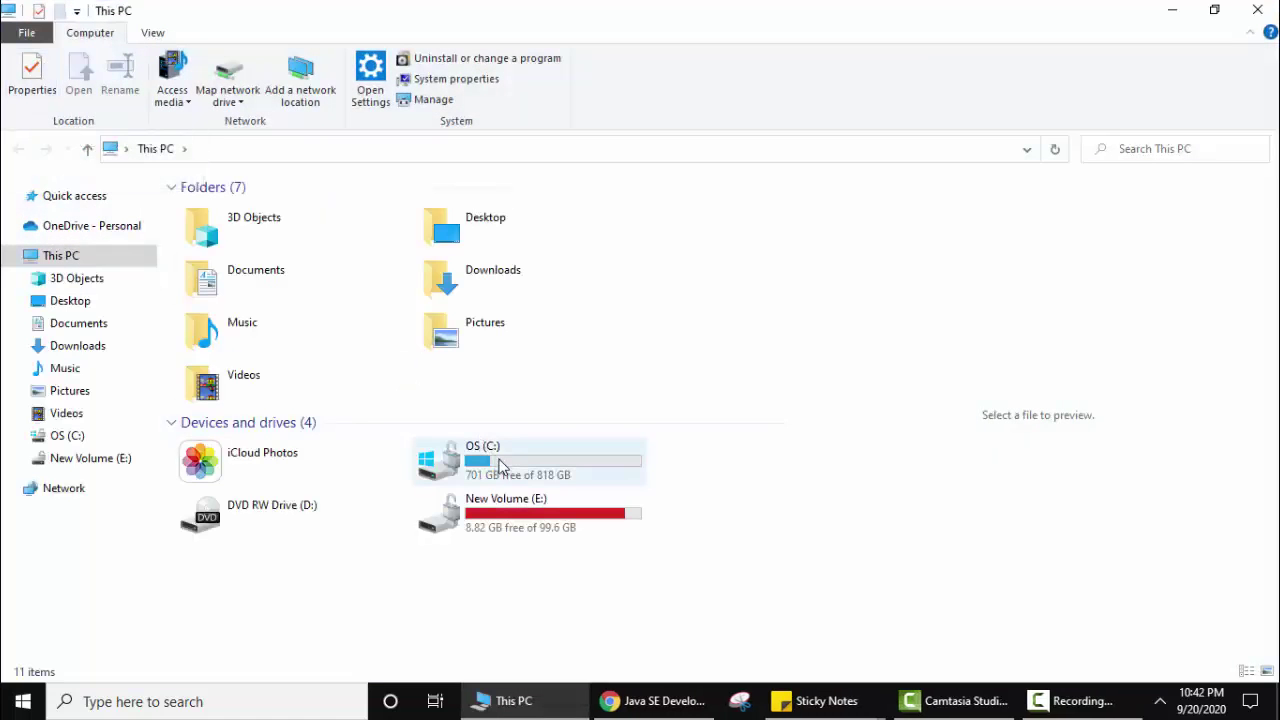
pyautogui.doubleClick(500, 465)
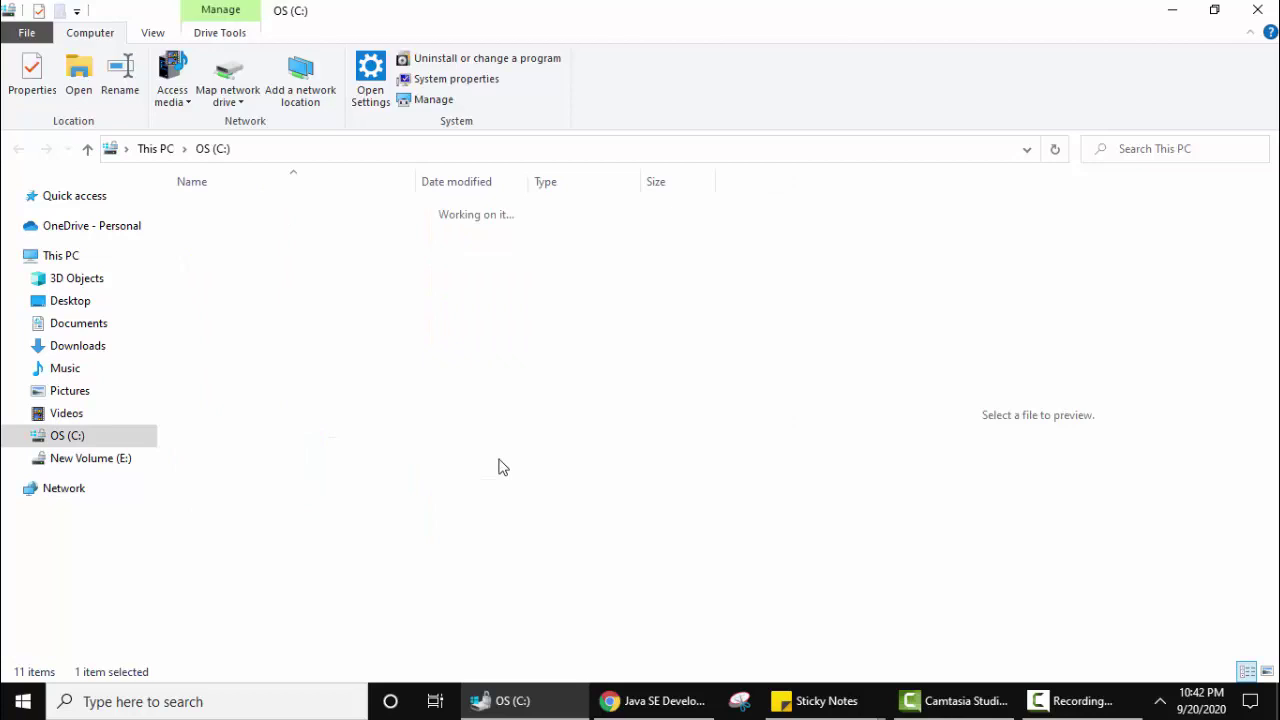
pyautogui.click(260, 368)
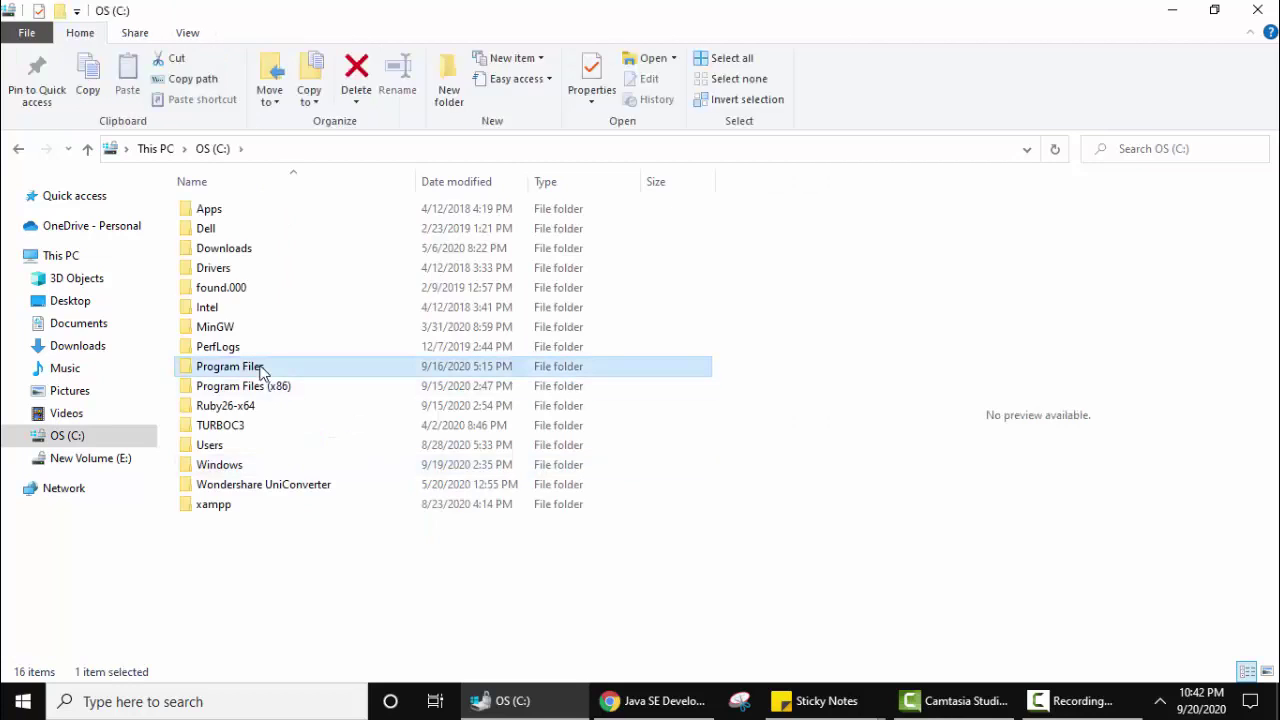
pyautogui.doubleClick(260, 368)
pyautogui.scroll(-7, 260, 371)
pyautogui.click(558, 289)
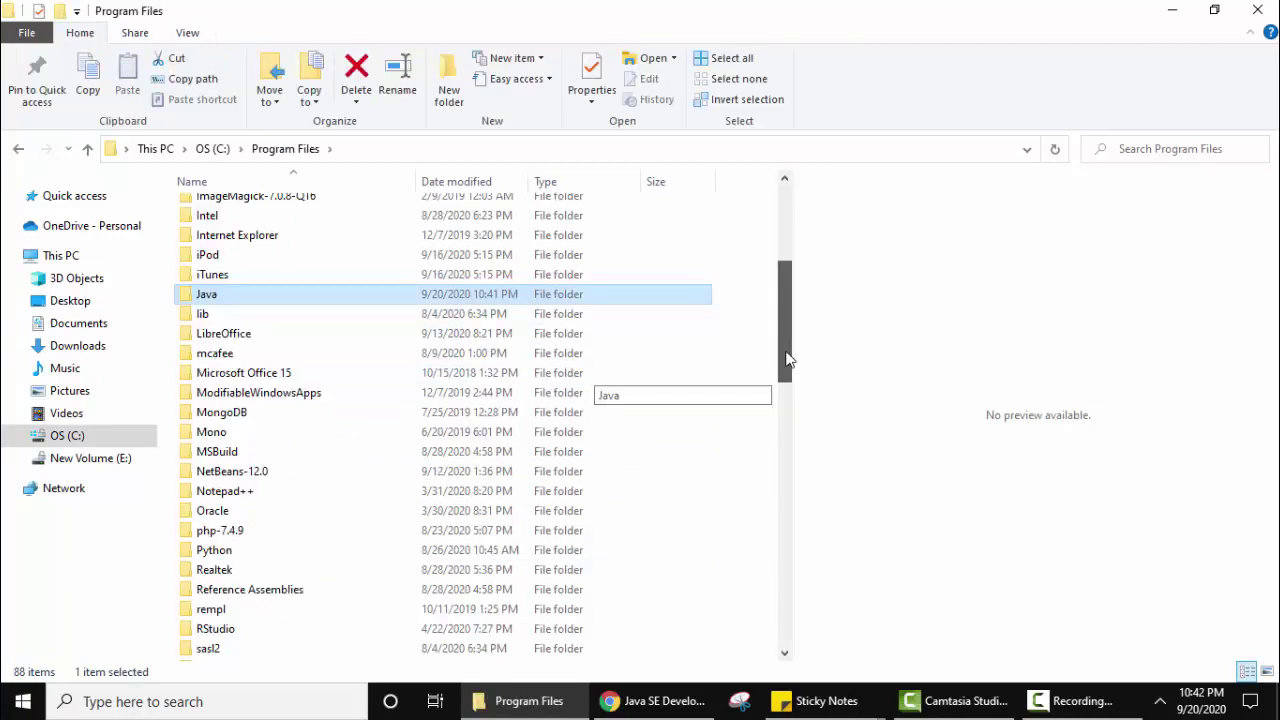
pyautogui.doubleClick(400, 264)
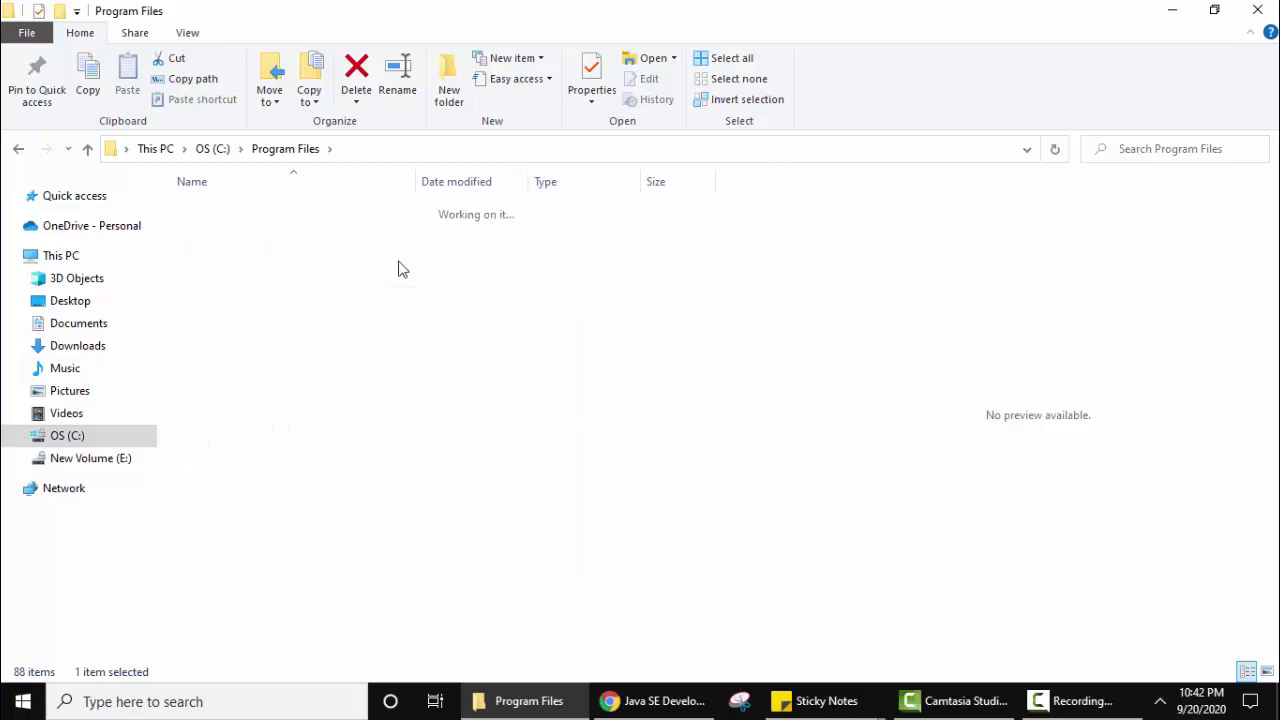
pyautogui.click(266, 238)
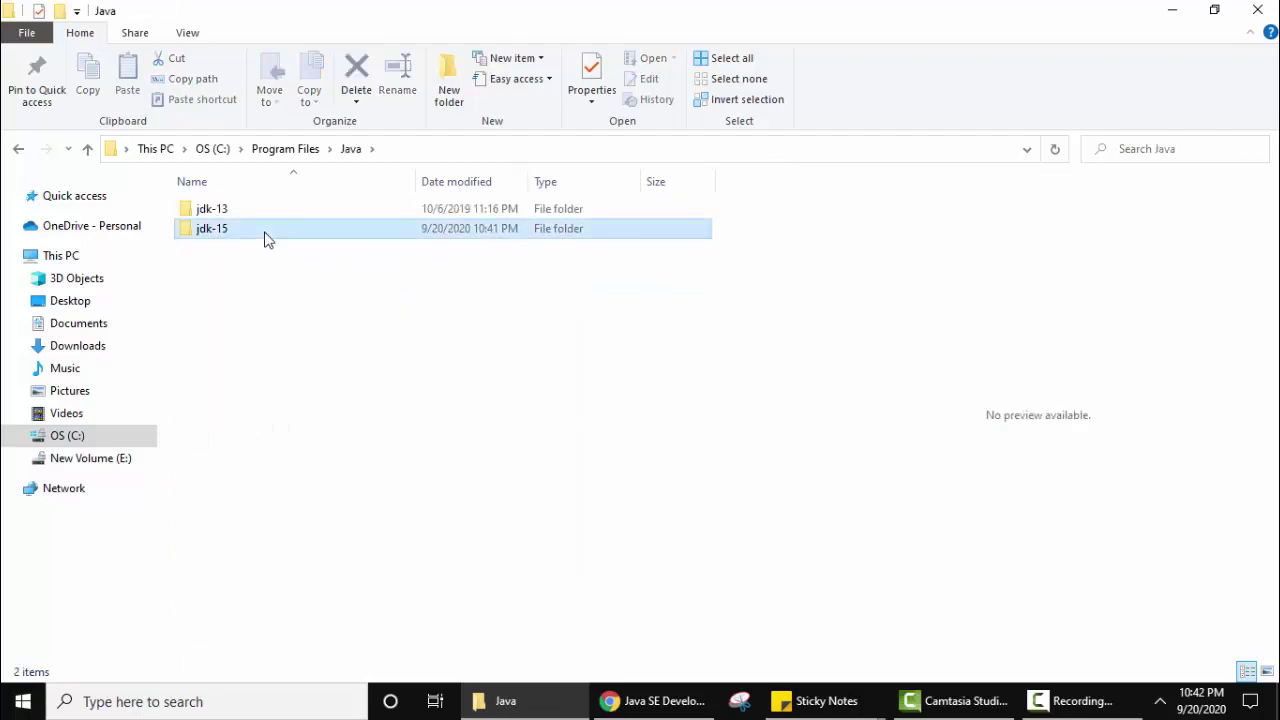
pyautogui.doubleClick(266, 238)
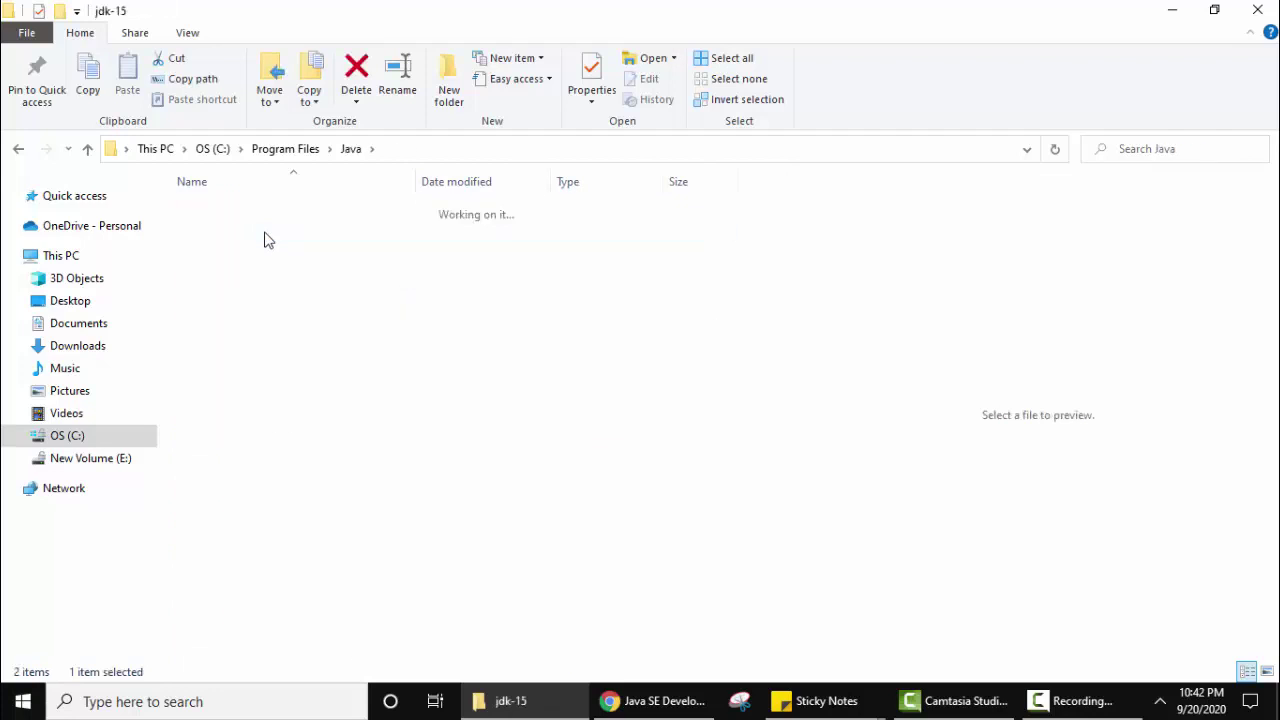
pyautogui.click(493, 153)
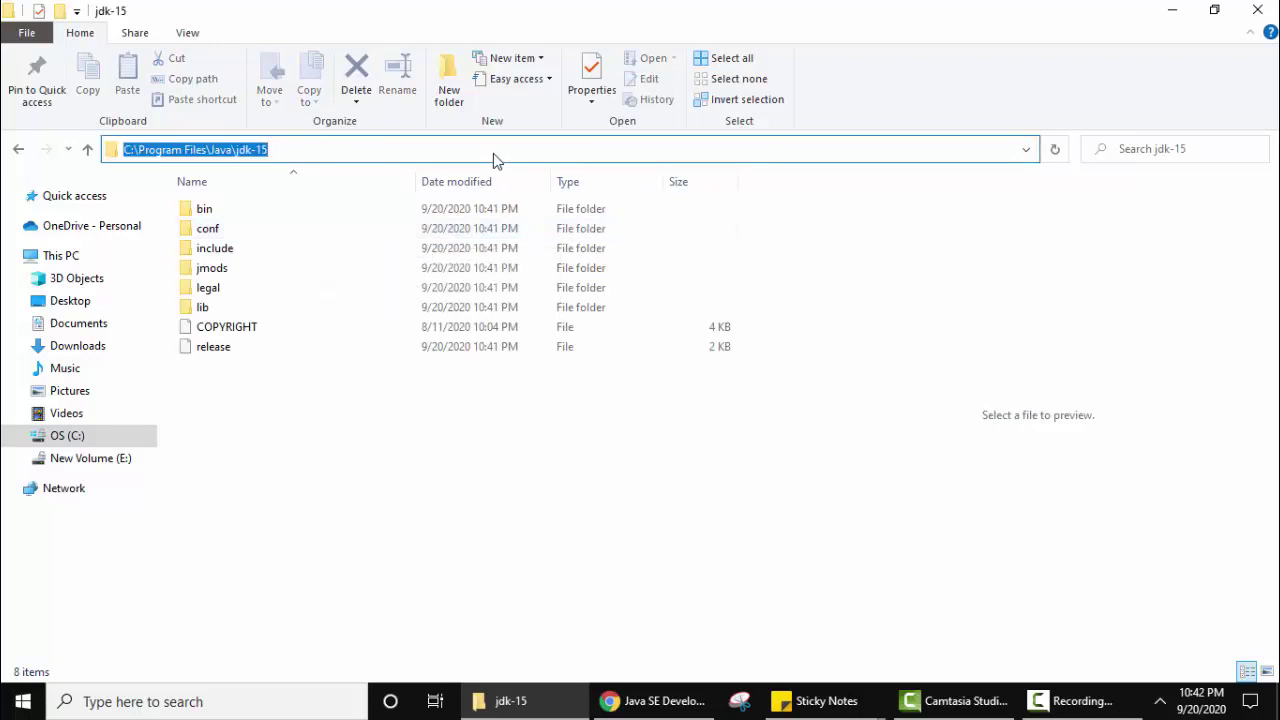
pyautogui.click(234, 214)
pyautogui.doubleClick(236, 221)
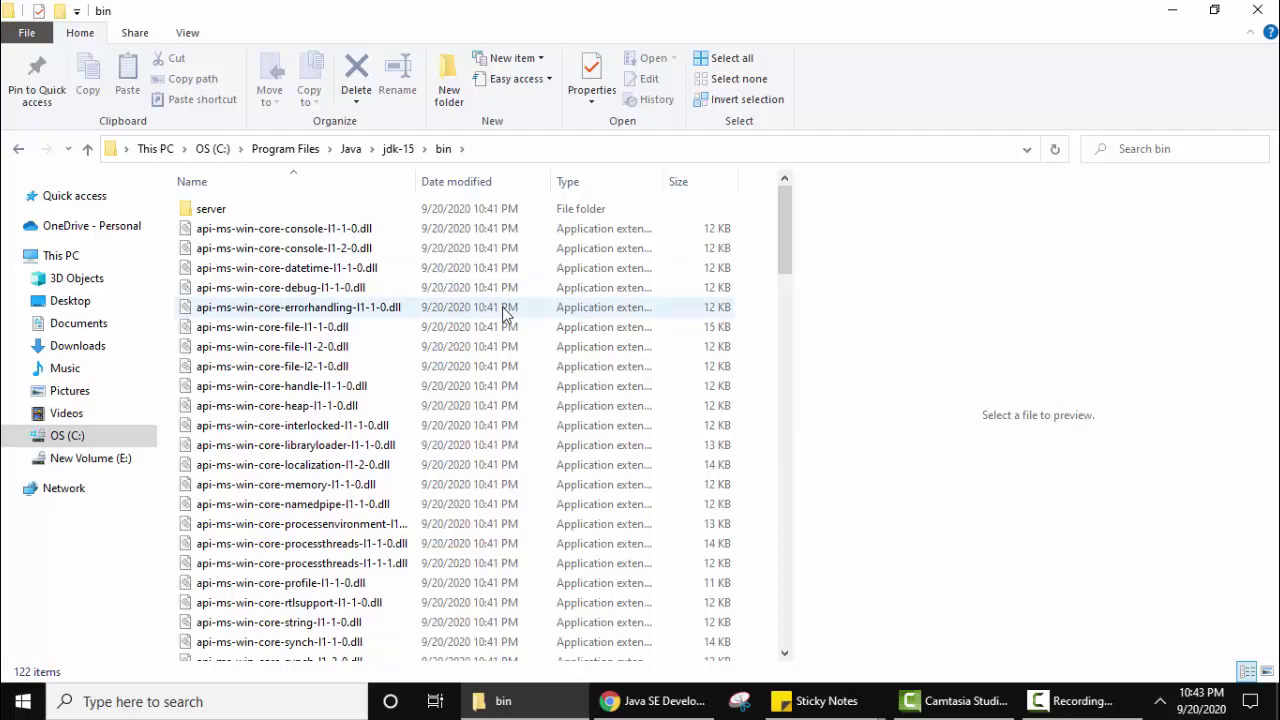
# - Search 'environment var' from Start and open Environment Variables from System Properties' Advanced tab
pyautogui.click(23, 701)
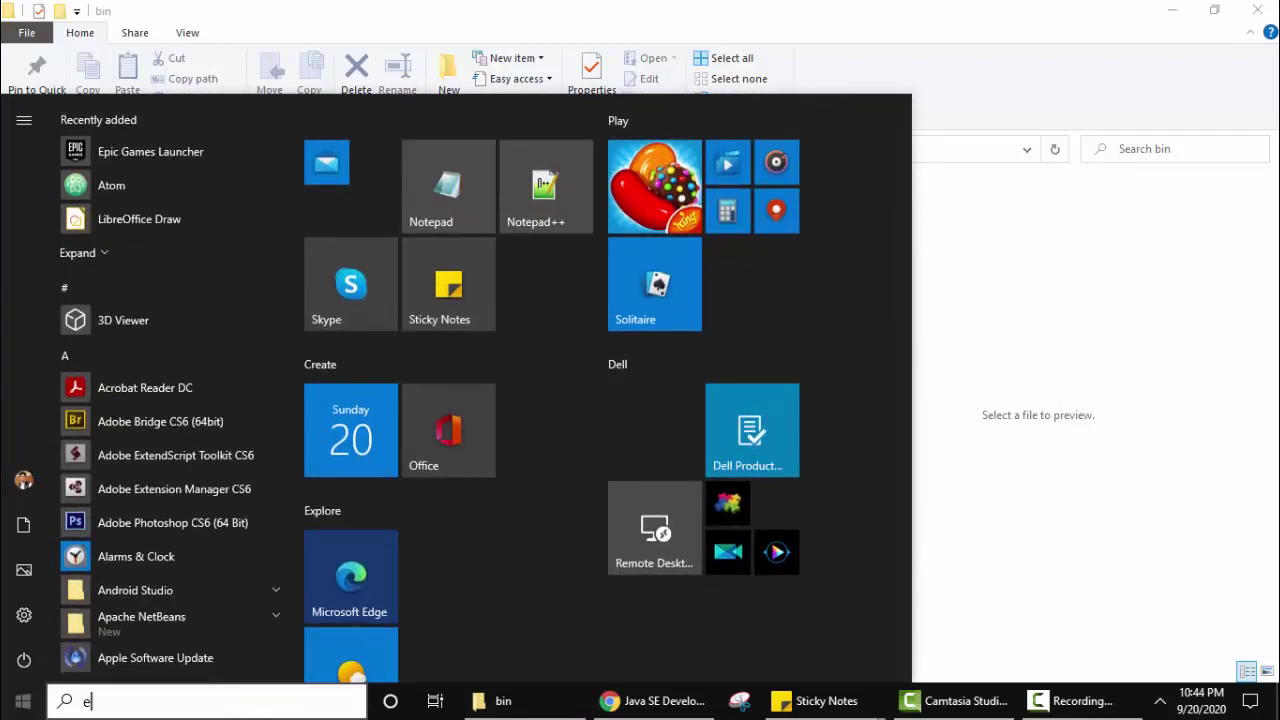
pyautogui.write('nvironment var')
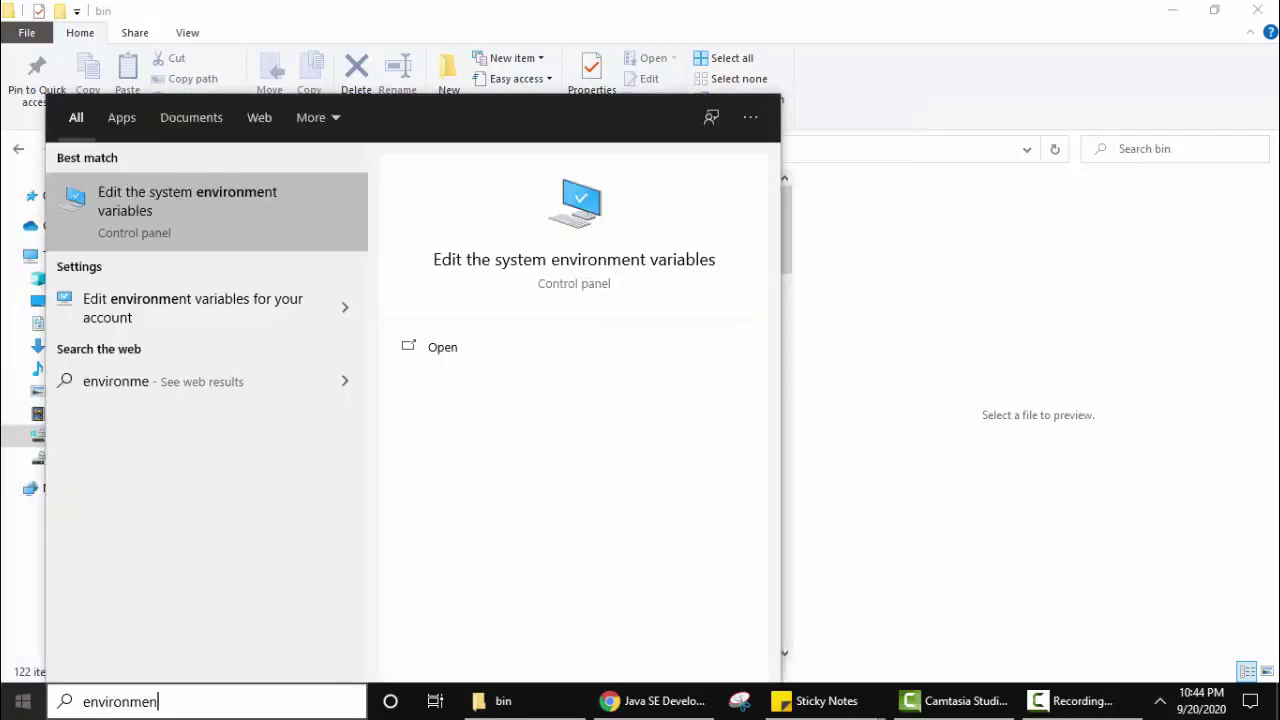
pyautogui.click(203, 212)
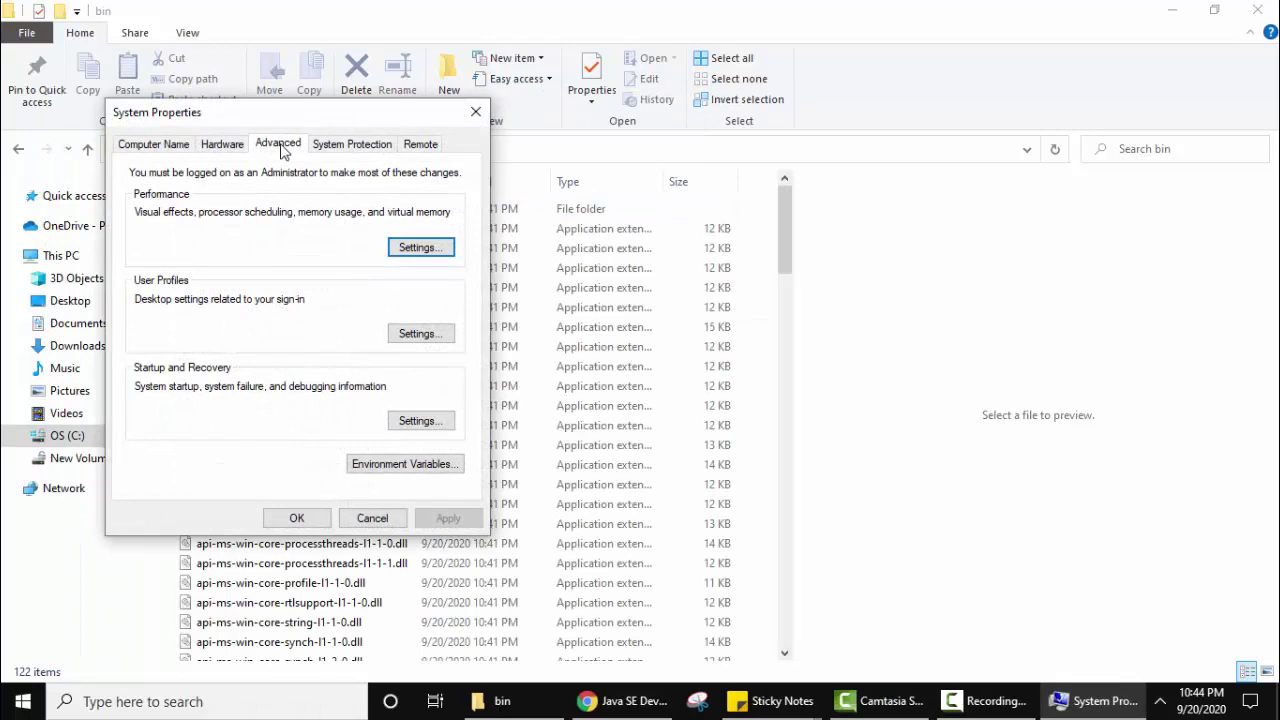
pyautogui.click(458, 466)
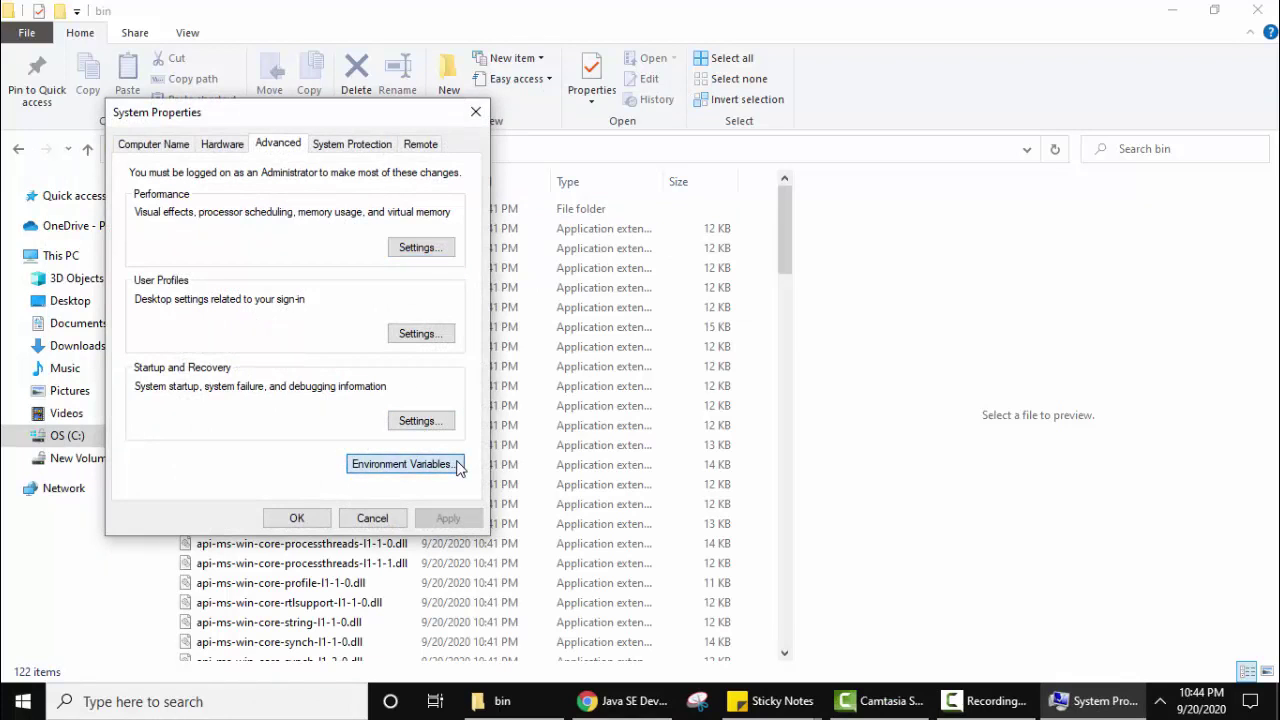
# - Delete the old JAVA_HOME system variable
pyautogui.click(458, 468)
pyautogui.click(862, 533)
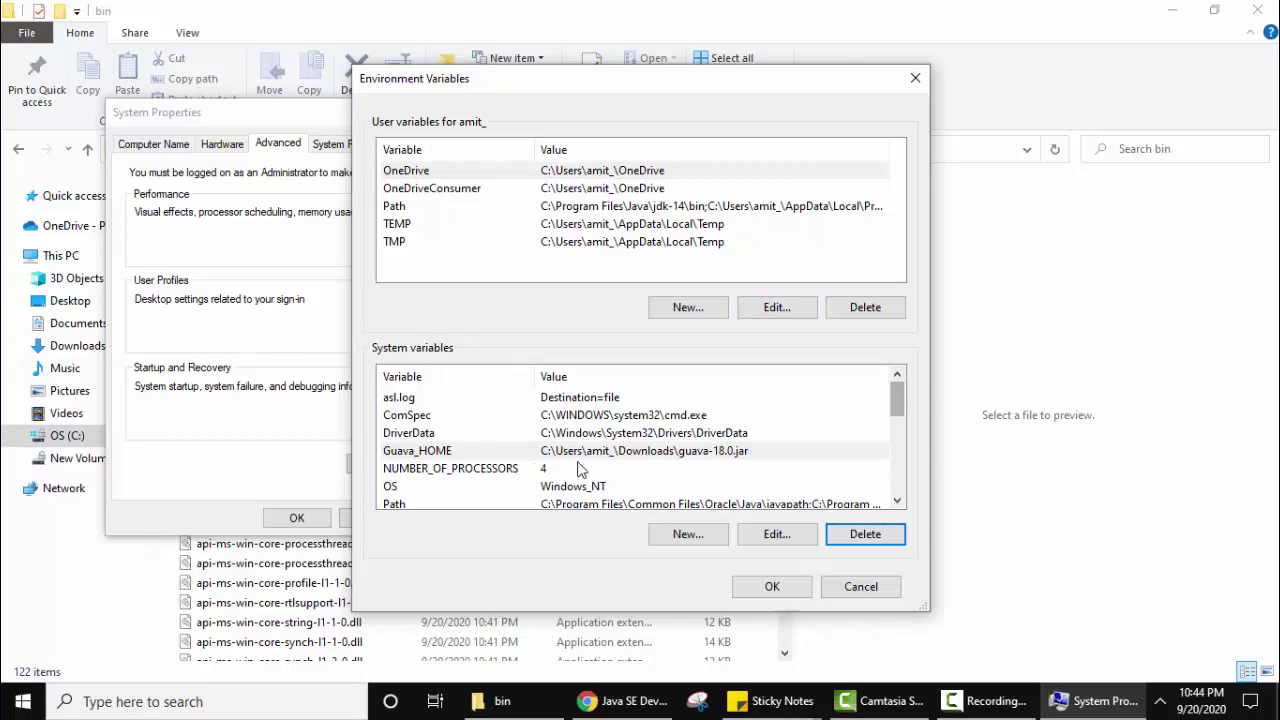
pyautogui.click(897, 501)
pyautogui.click(897, 501)
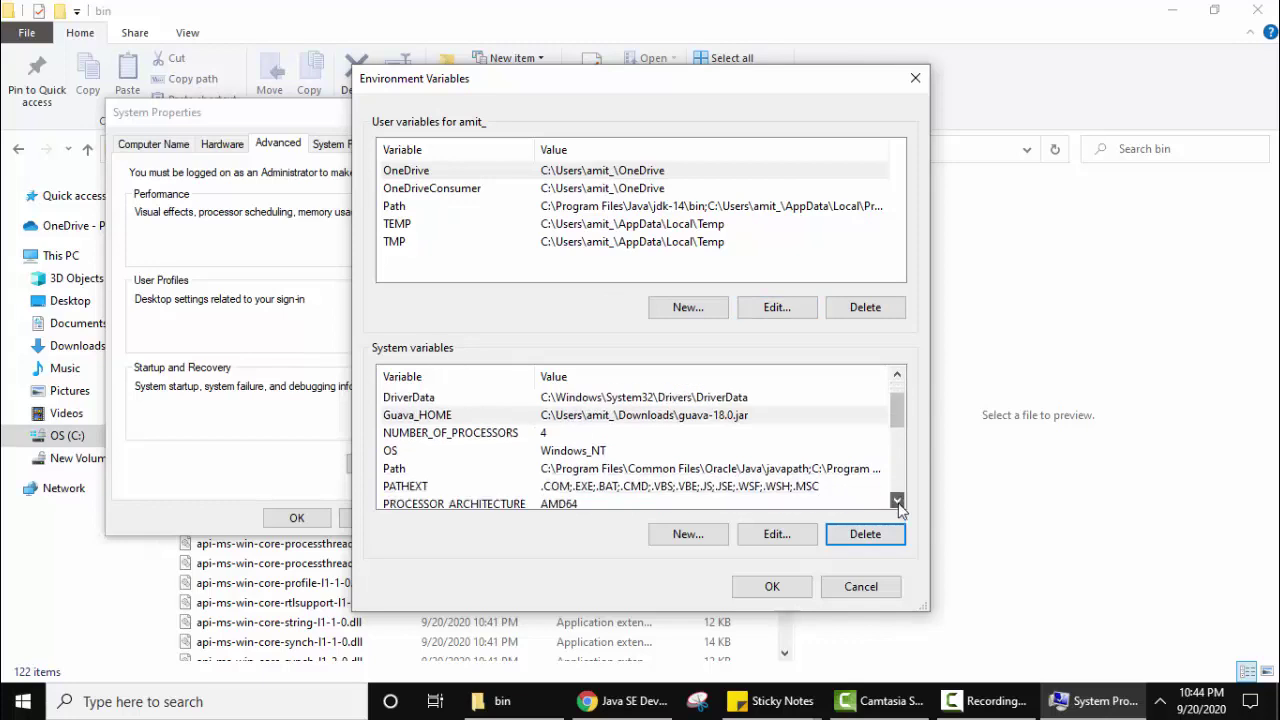
# - Add C:\Program Files\Java\jdk-15\bin as a new entry in the system Path variable
pyautogui.click(560, 472)
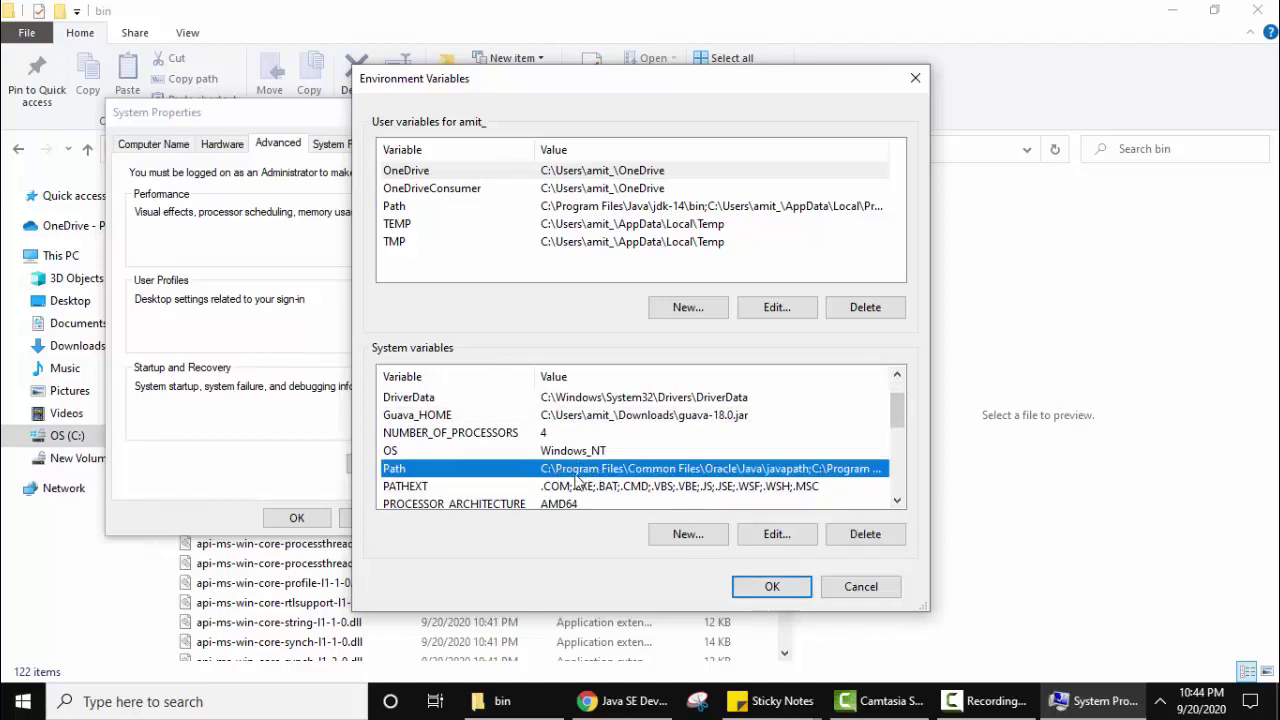
pyautogui.doubleClick(634, 472)
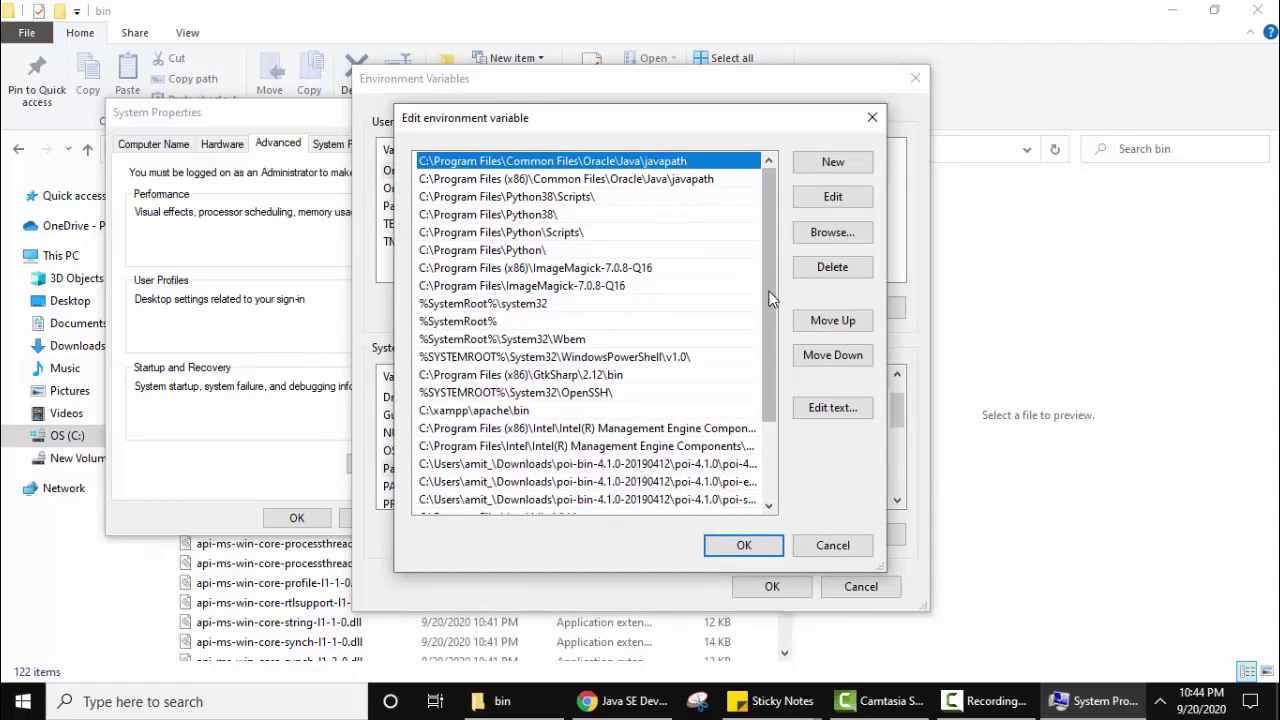
pyautogui.moveTo(770, 305); pyautogui.dragTo(772, 378)
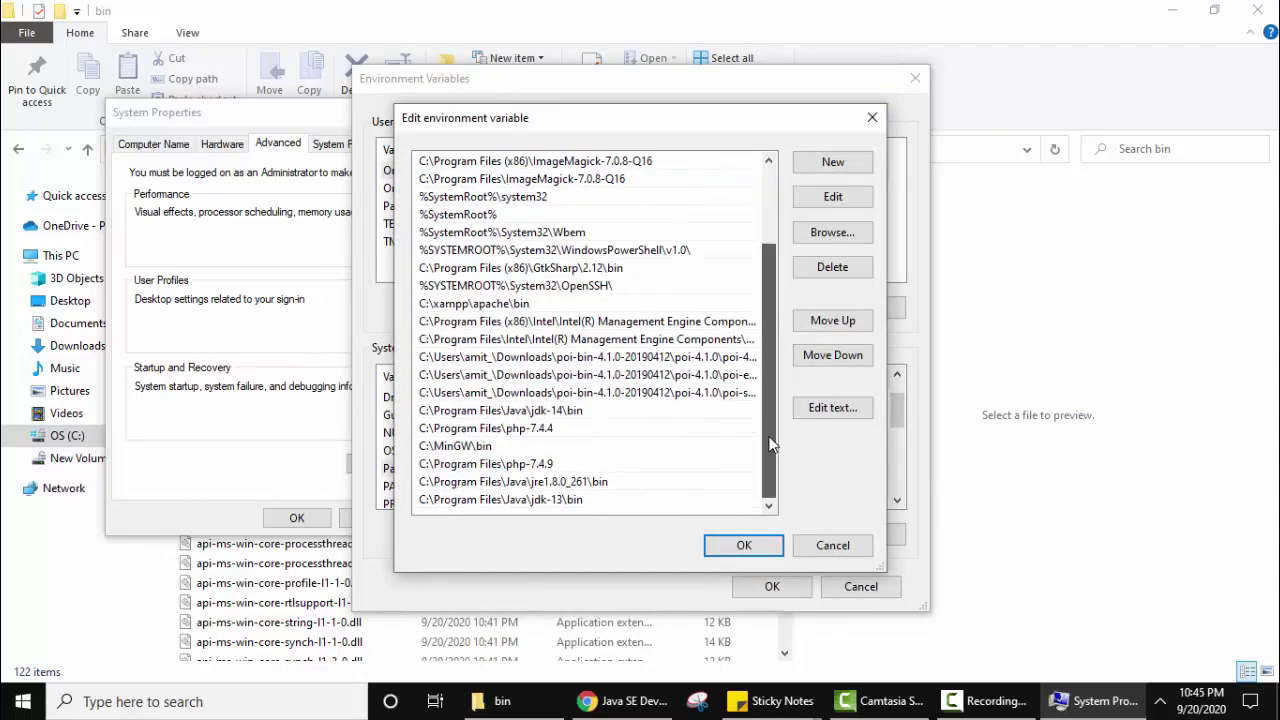
pyautogui.click(860, 168)
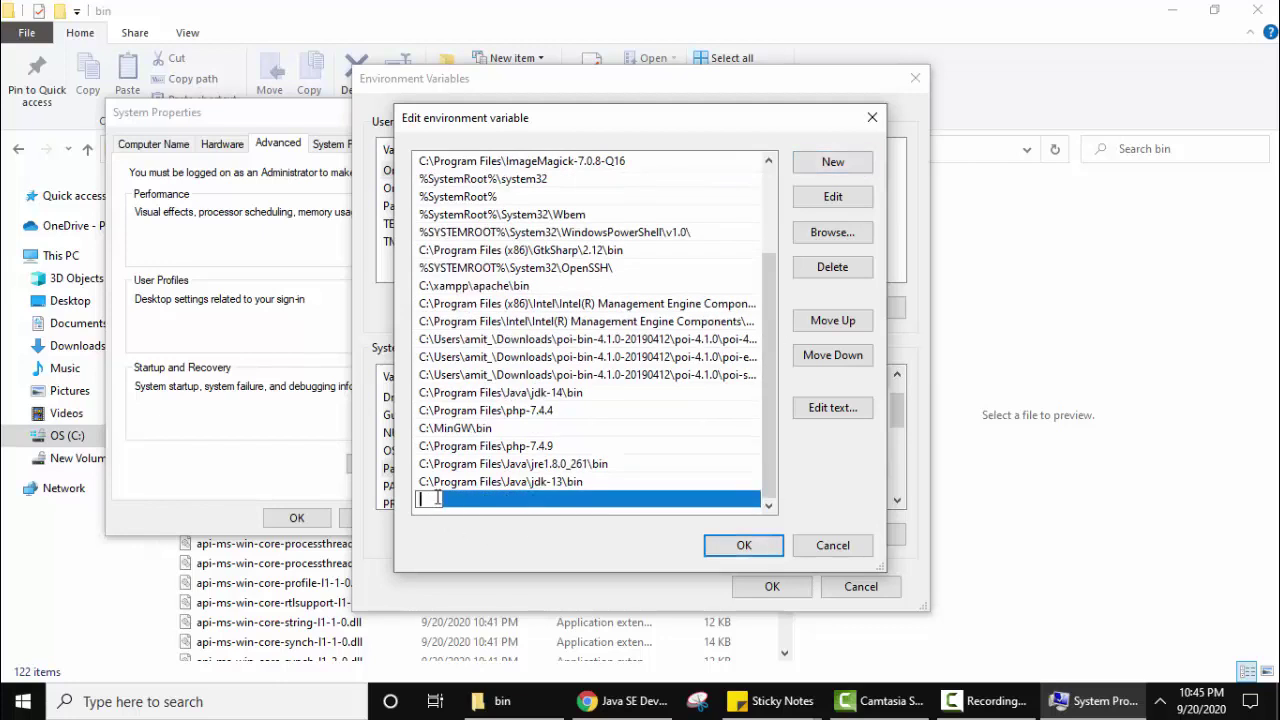
pyautogui.click(937, 157)
pyautogui.hotkey('ctrl', 'c')
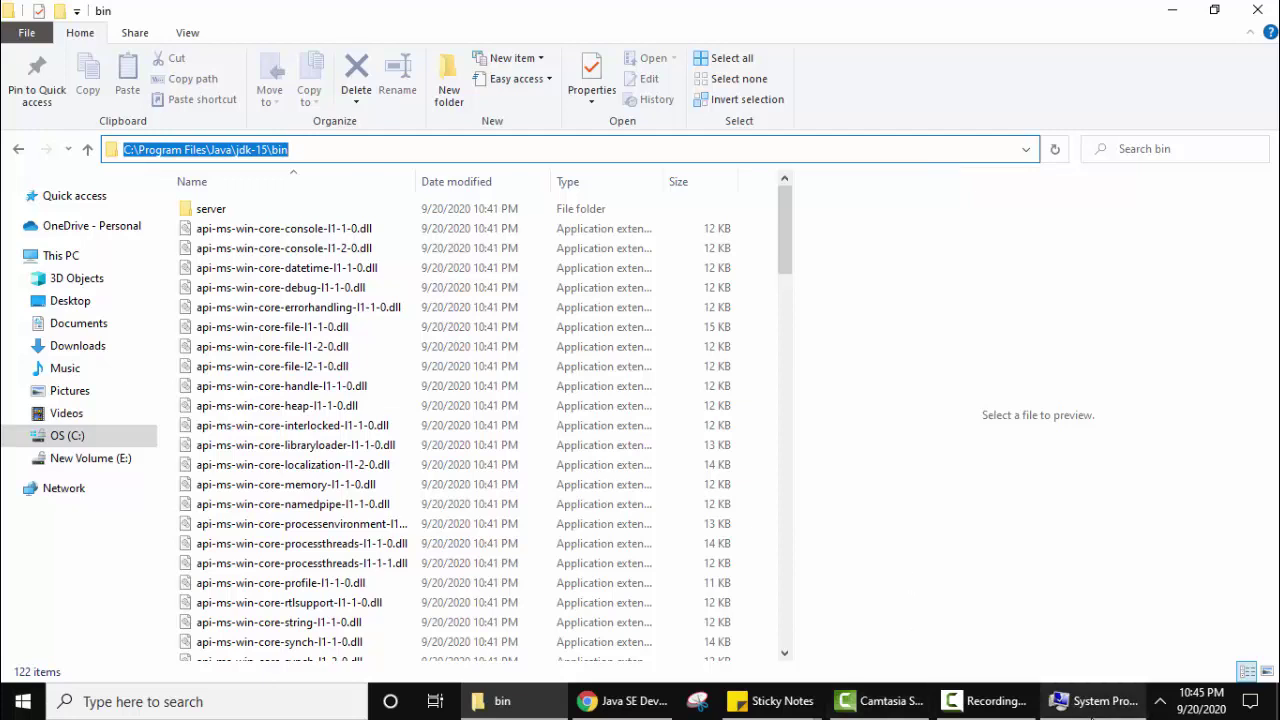
pyautogui.click(1095, 701)
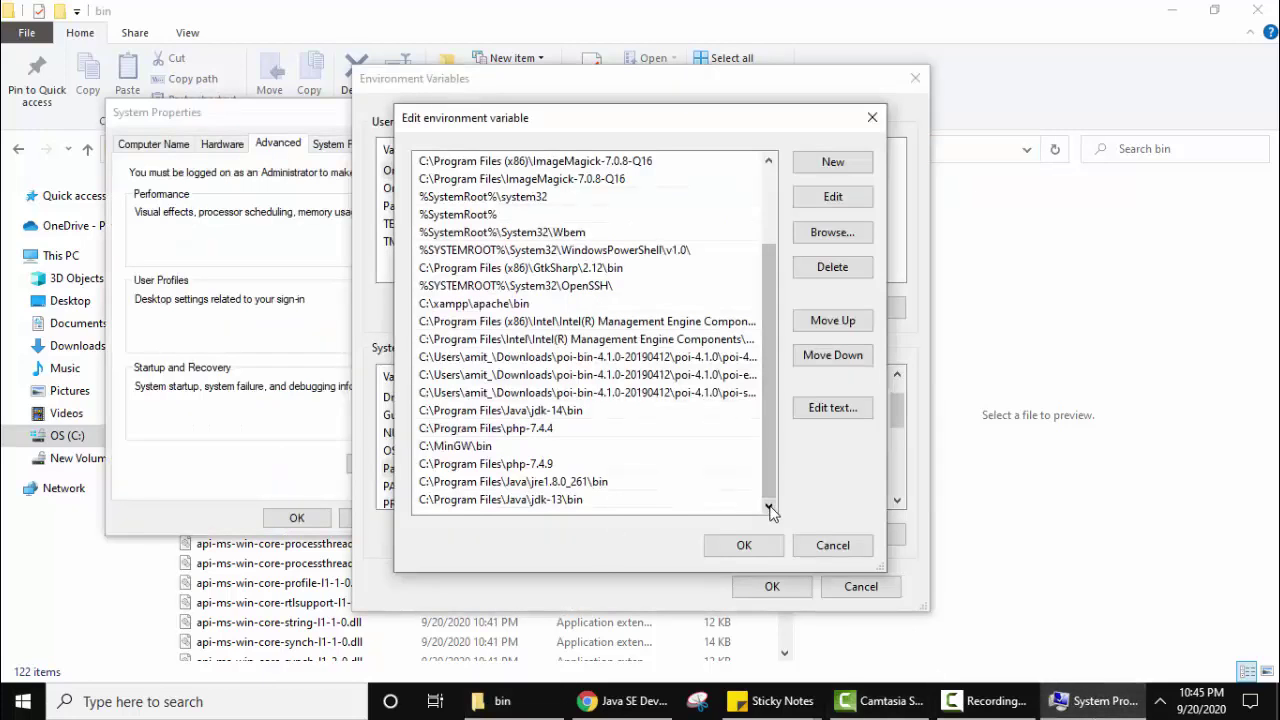
pyautogui.click(835, 163)
pyautogui.hotkey('ctrl', 'v')
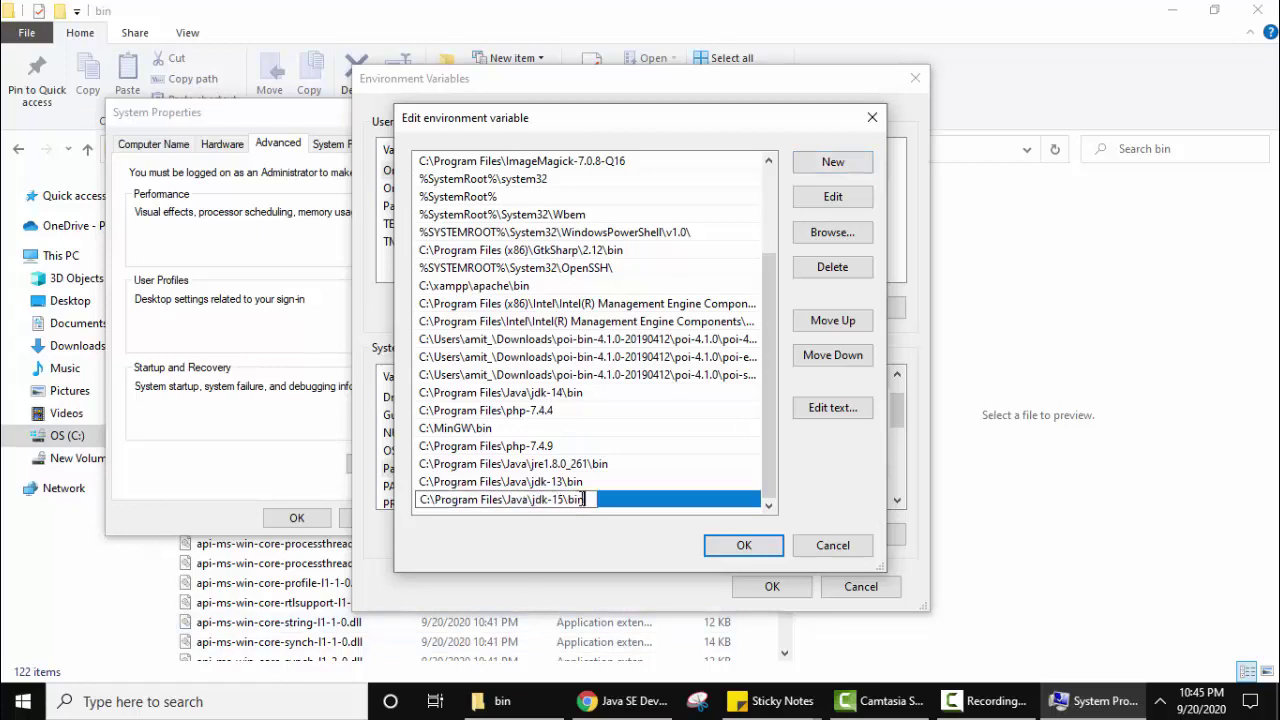
pyautogui.click(744, 546)
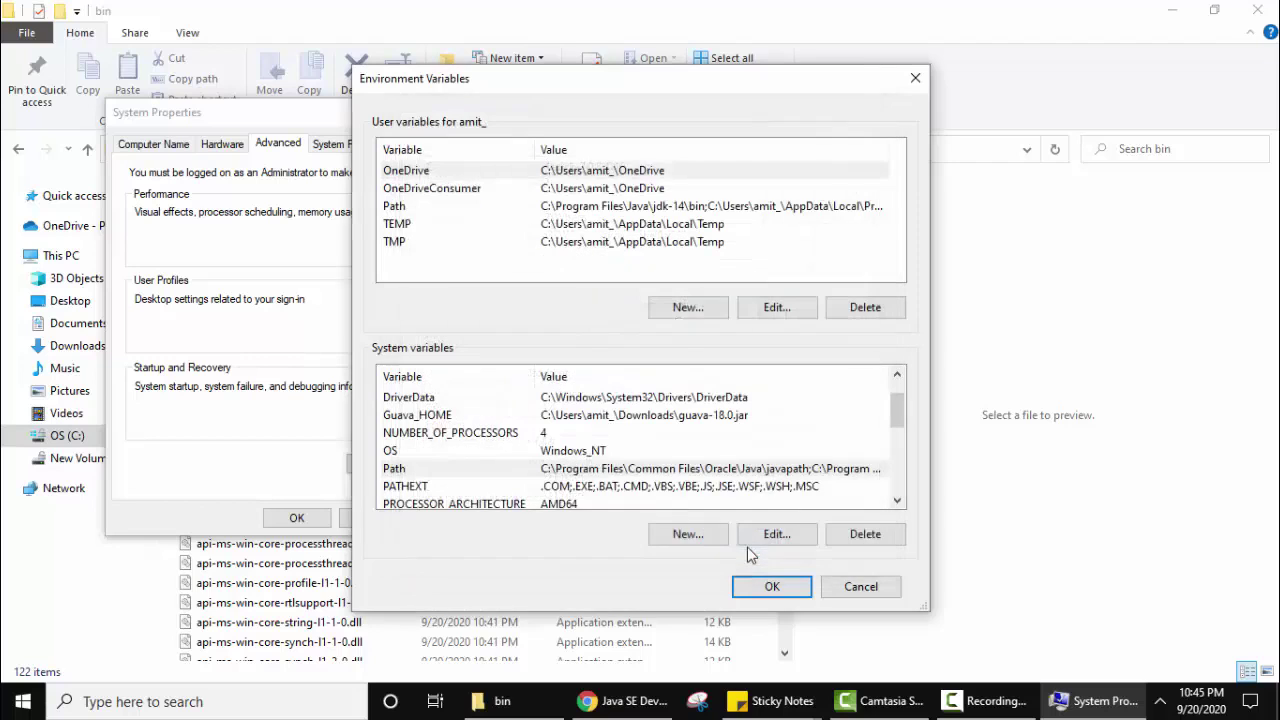
# - Reopen Path and check the jdk-15 bin entry sits at the end of the list
pyautogui.click(745, 470)
pyautogui.doubleClick(710, 470)
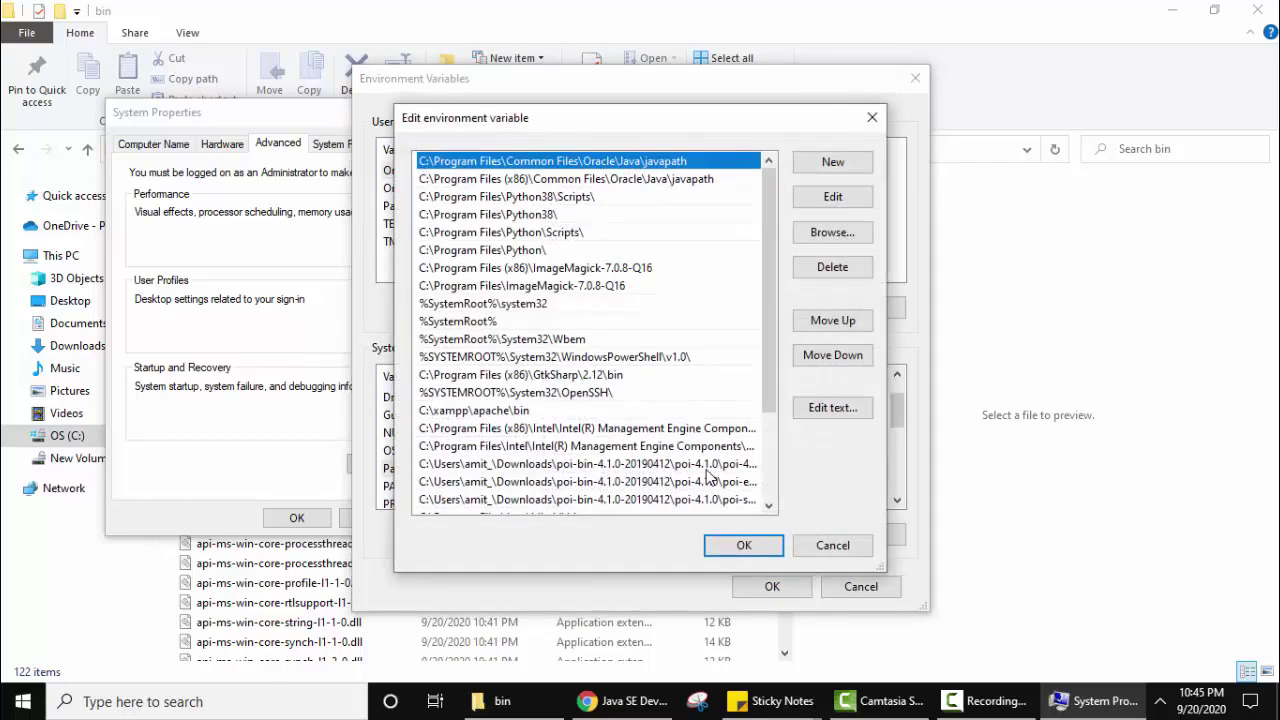
pyautogui.scroll(-3, 773, 459)
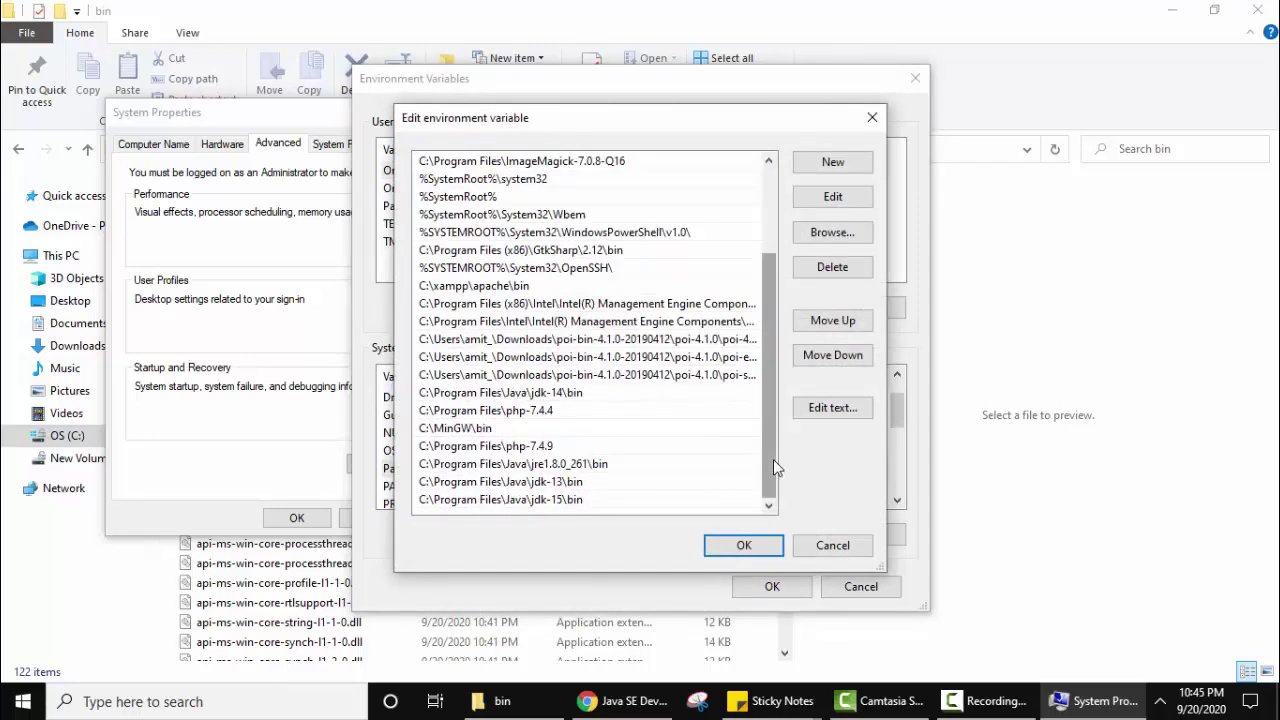
pyautogui.click(567, 503)
# - Confirm the Path edit and create system variable JAVA_HOME set to C:\Program Files\Java\jdk-15
pyautogui.click(756, 544)
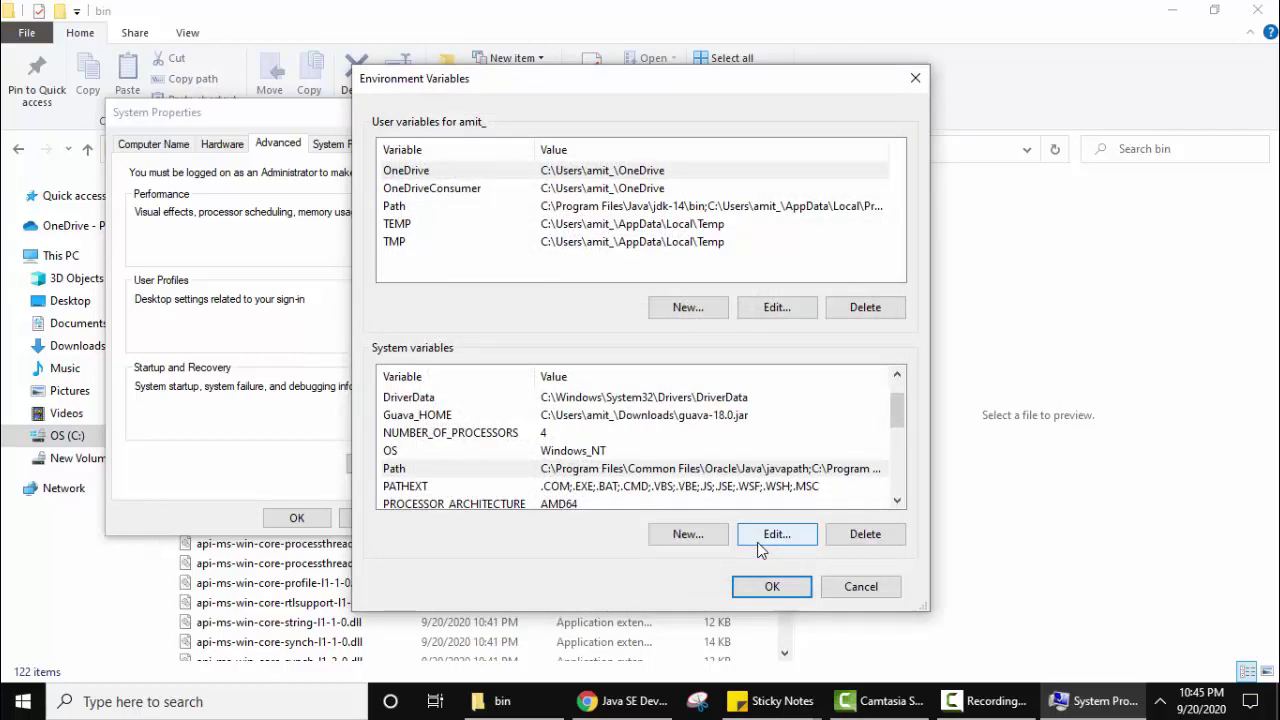
pyautogui.click(693, 540)
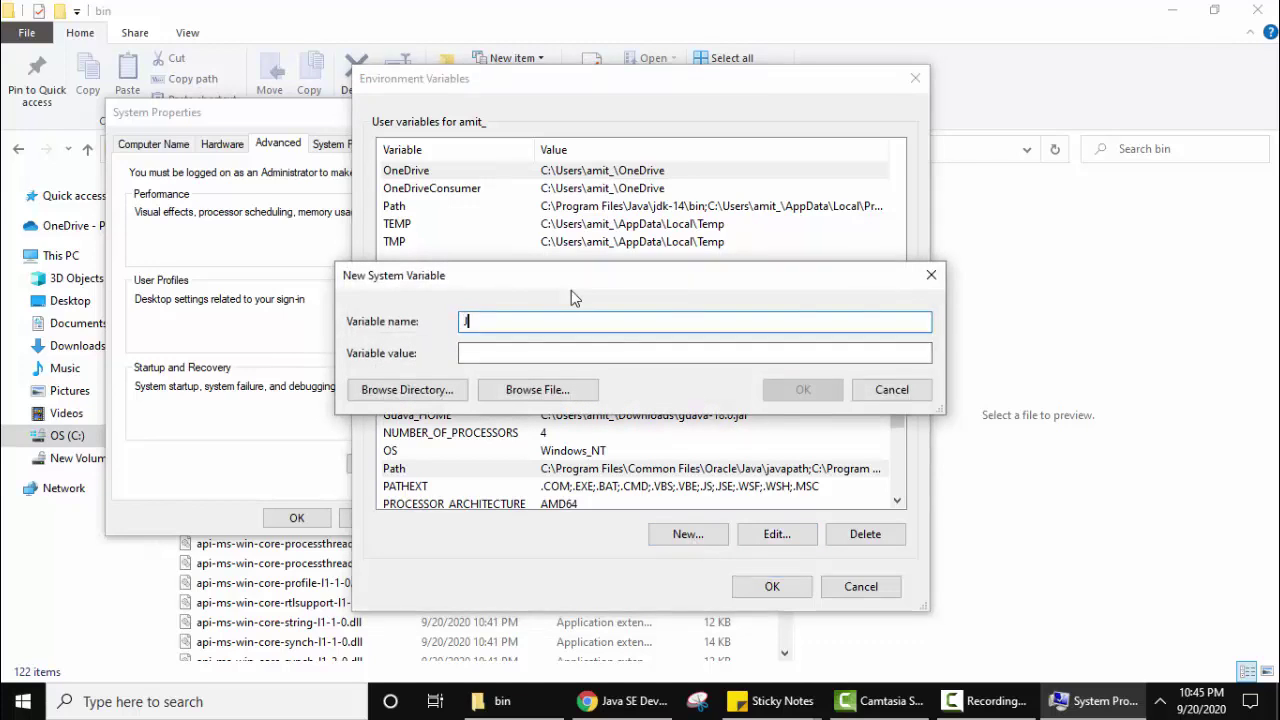
pyautogui.write('JAVA_HOME')
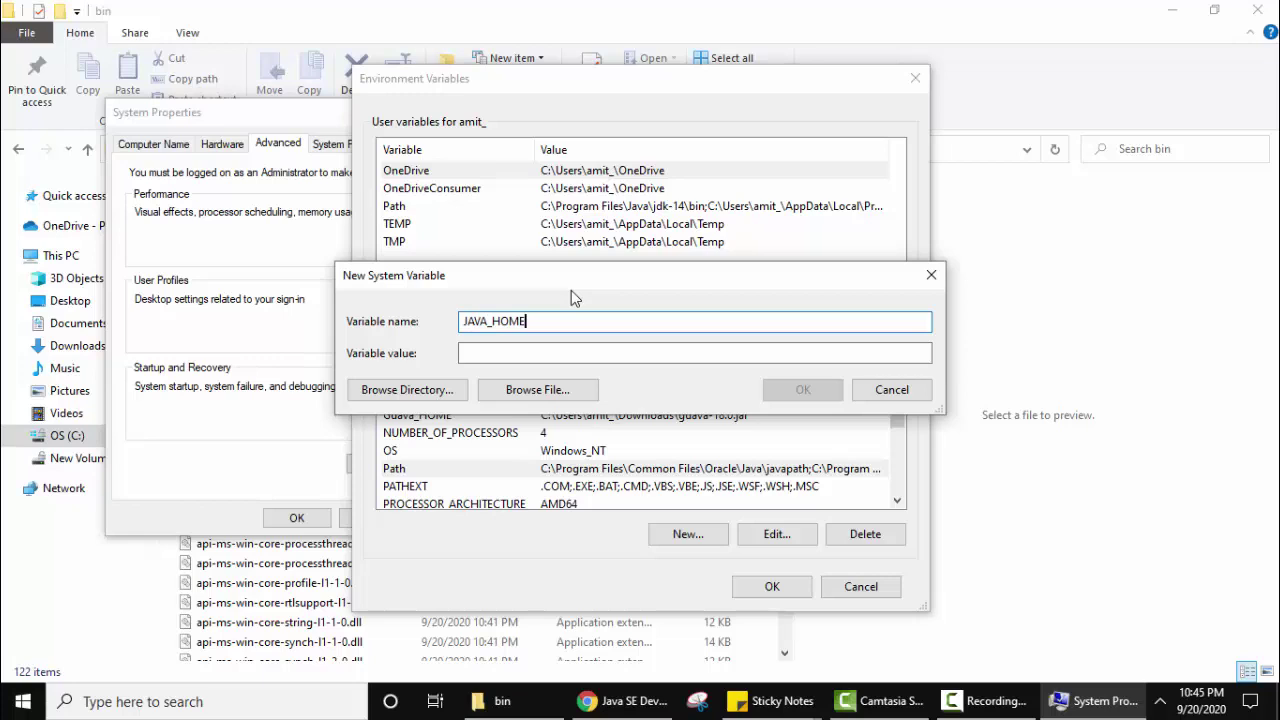
pyautogui.click(527, 353)
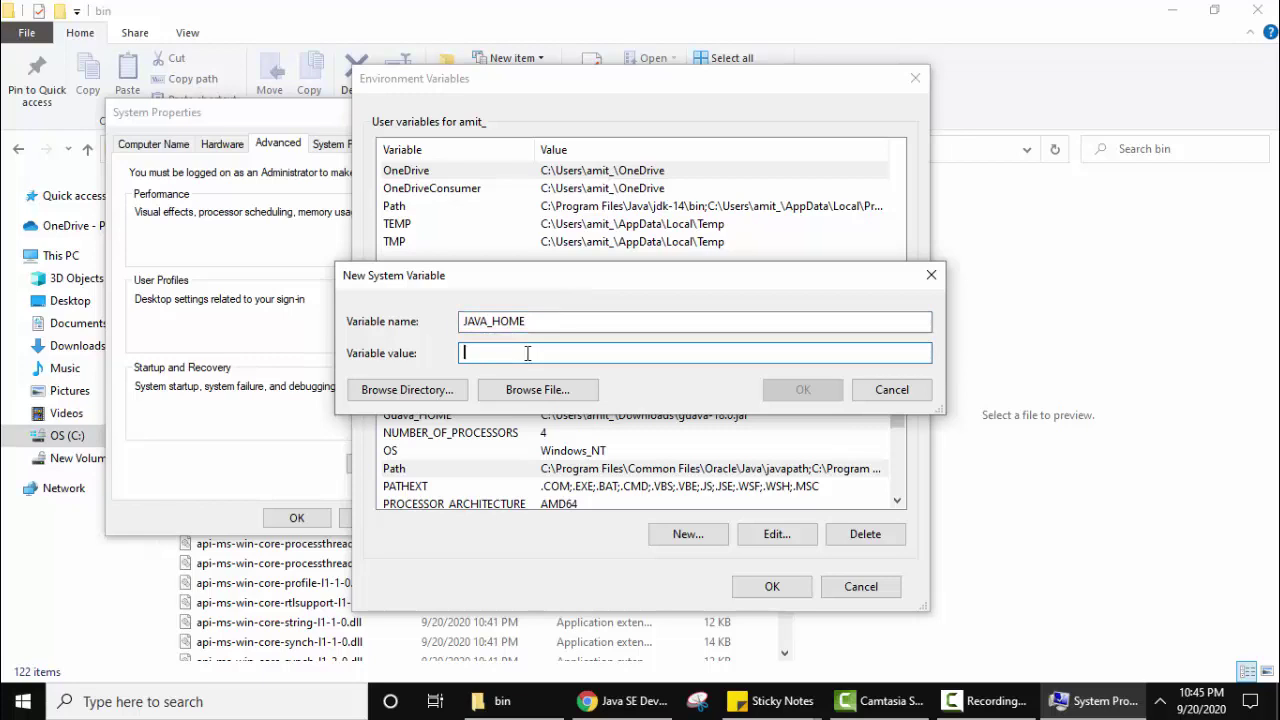
pyautogui.hotkey('ctrl', 'v')
pyautogui.press('BackSpace')
pyautogui.press('BackSpace')
pyautogui.press('BackSpace')
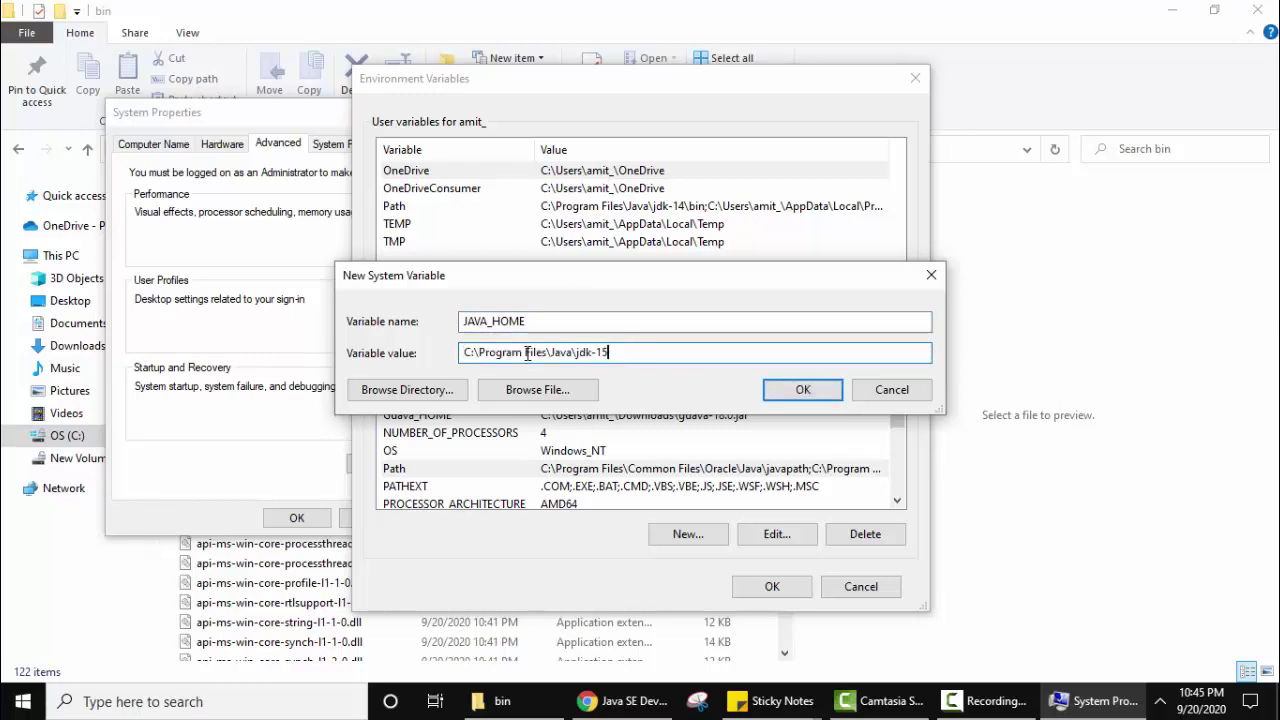
pyautogui.doubleClick(584, 352)
pyautogui.click(804, 390)
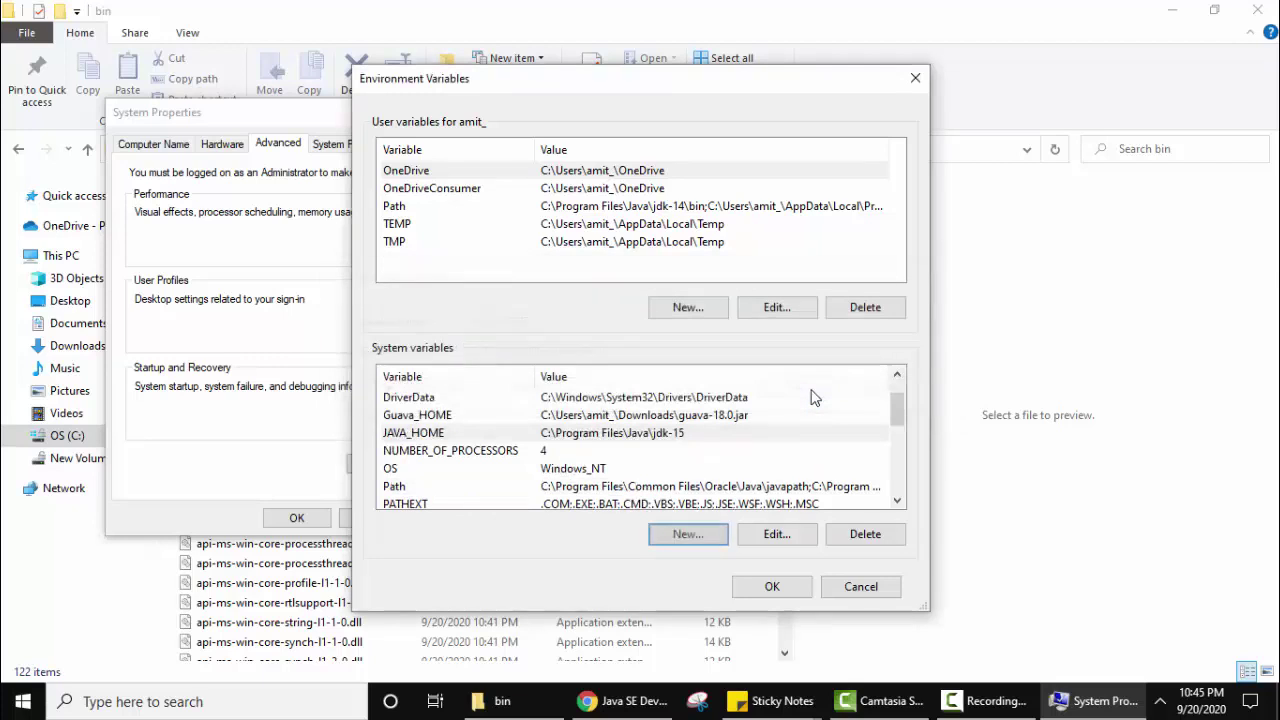
# - Save the environment variables and close System Properties
pyautogui.click(605, 437)
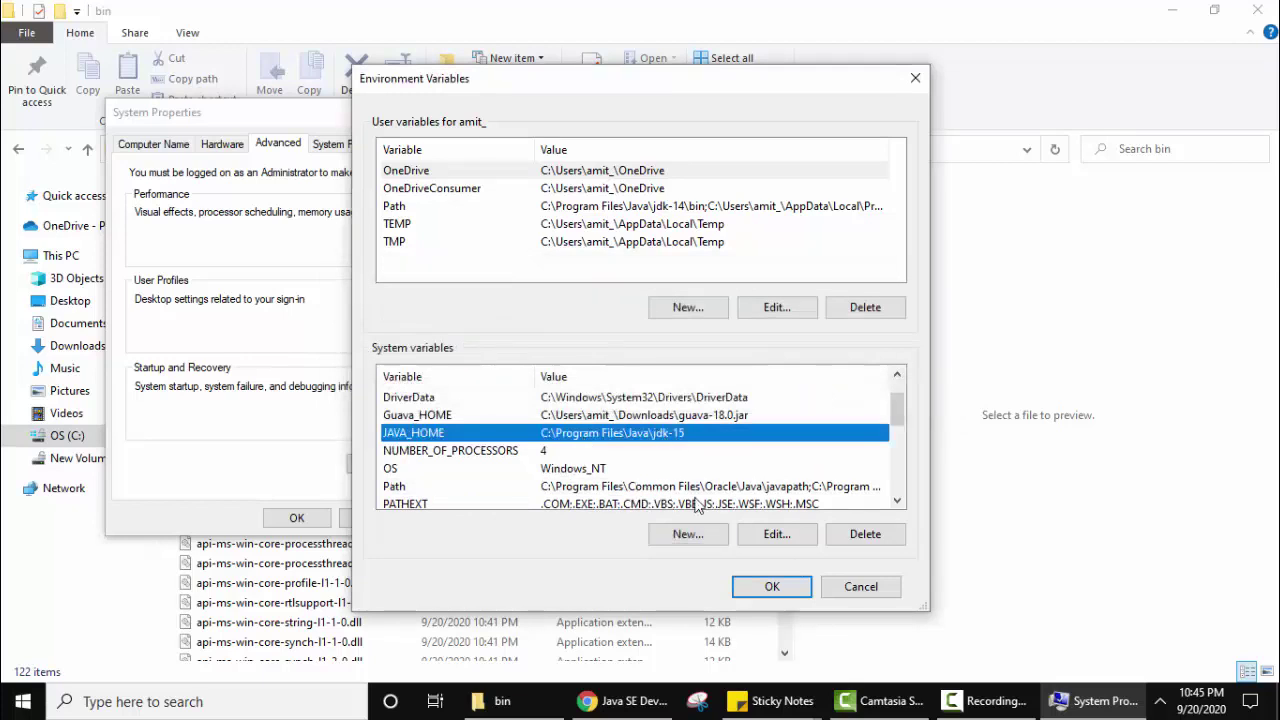
pyautogui.click(796, 592)
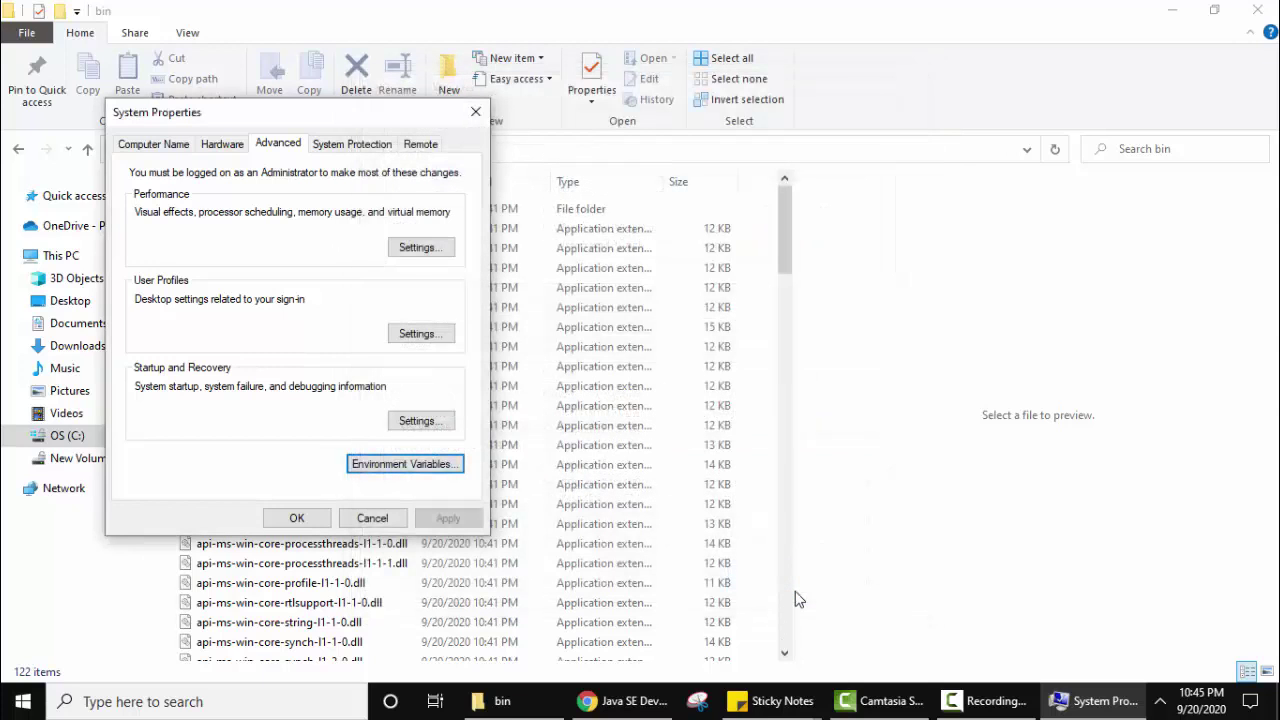
pyautogui.click(300, 520)
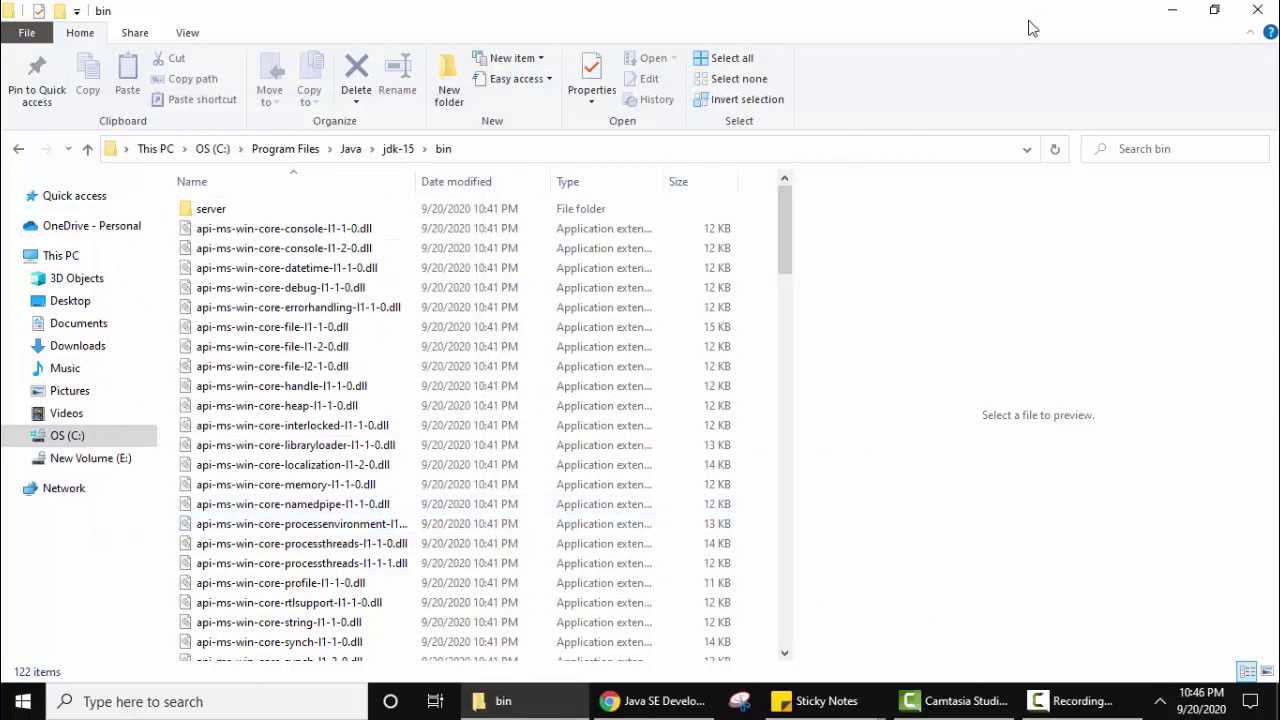
# - Minimize Explorer, search Start for 'cmd', and bring up Command Prompt's context menu
pyautogui.click(1173, 11)
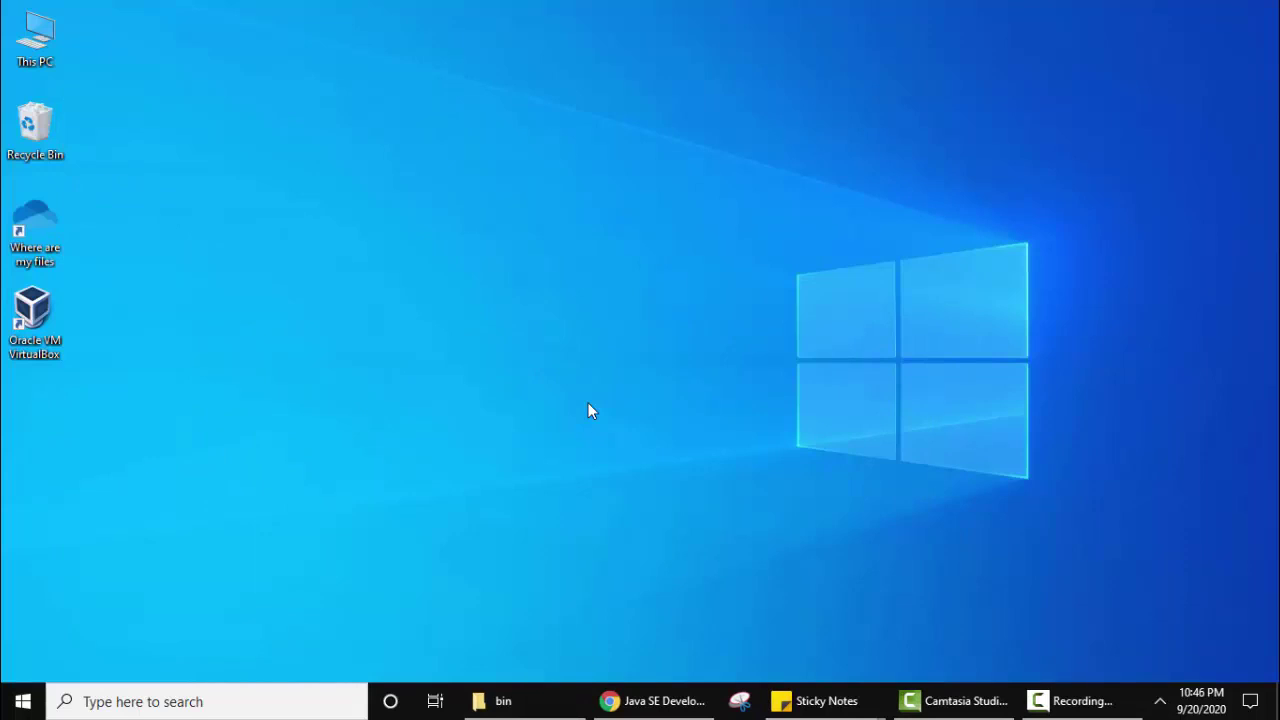
pyautogui.click(22, 701)
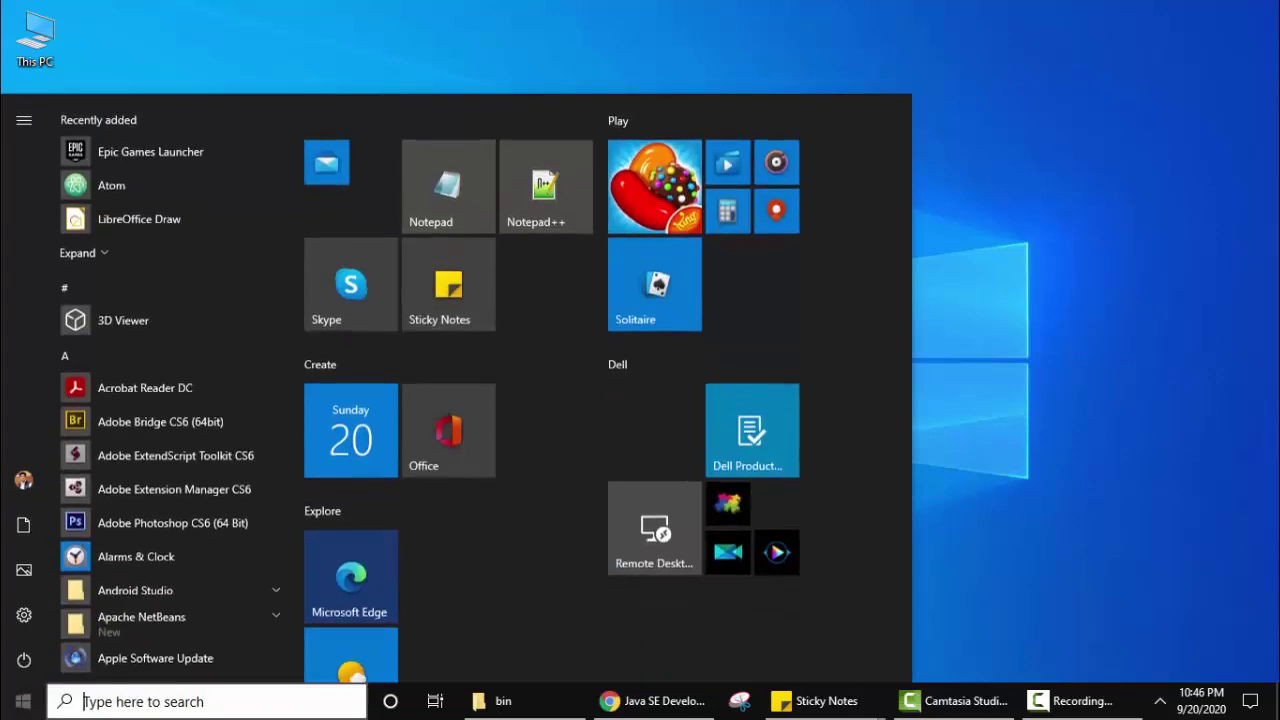
pyautogui.write('cmd')
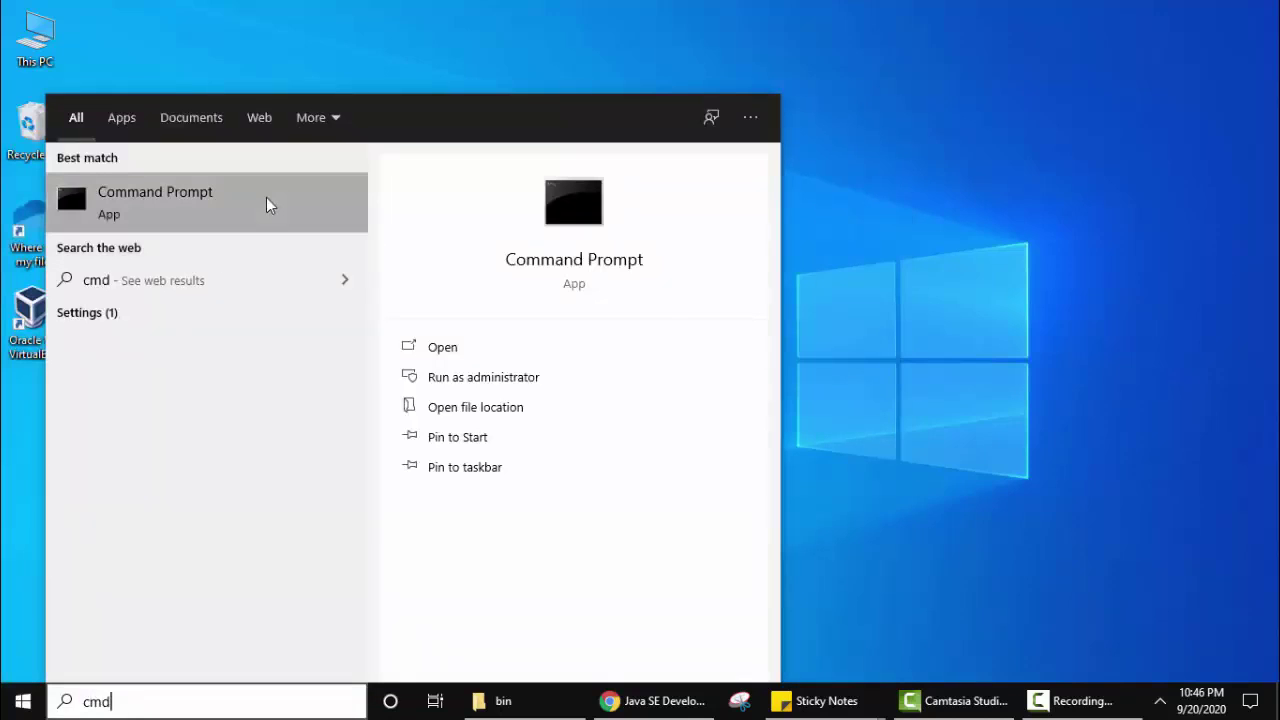
pyautogui.rightClick(266, 205)
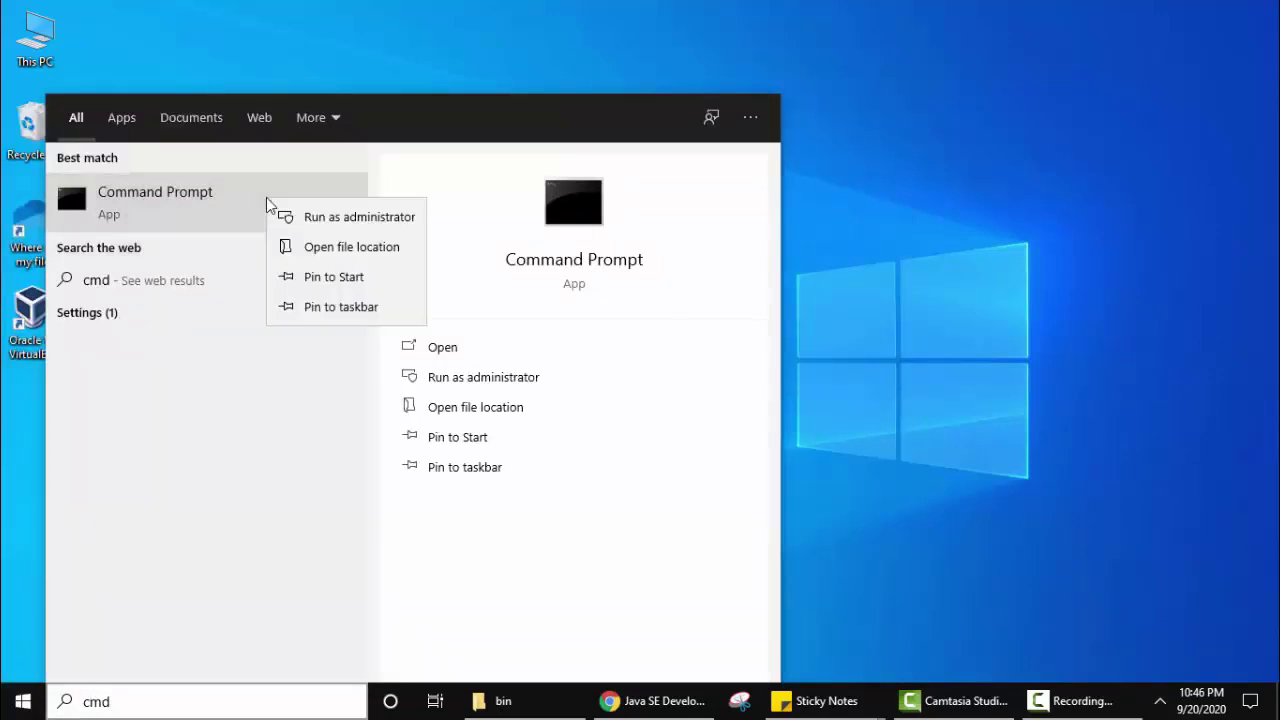
# - Run Command Prompt as administrator and check java -version and javac -version both report 15
pyautogui.click(352, 231)
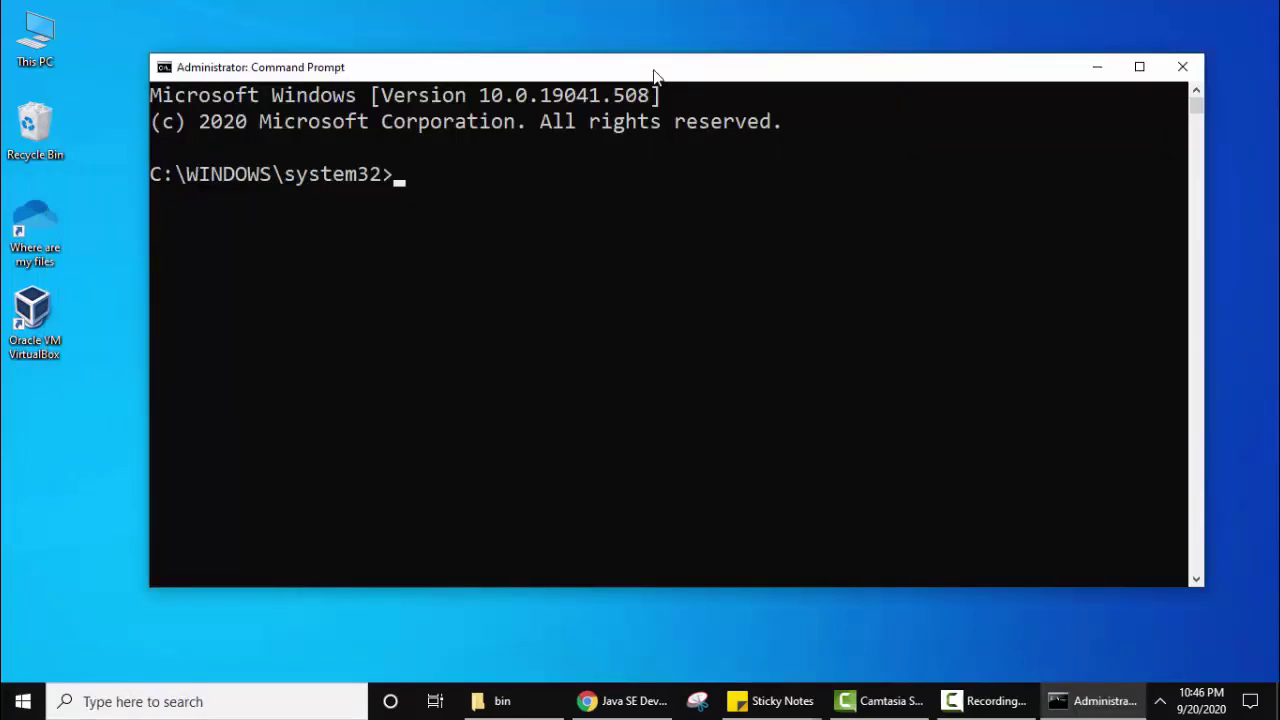
pyautogui.write('java -version')
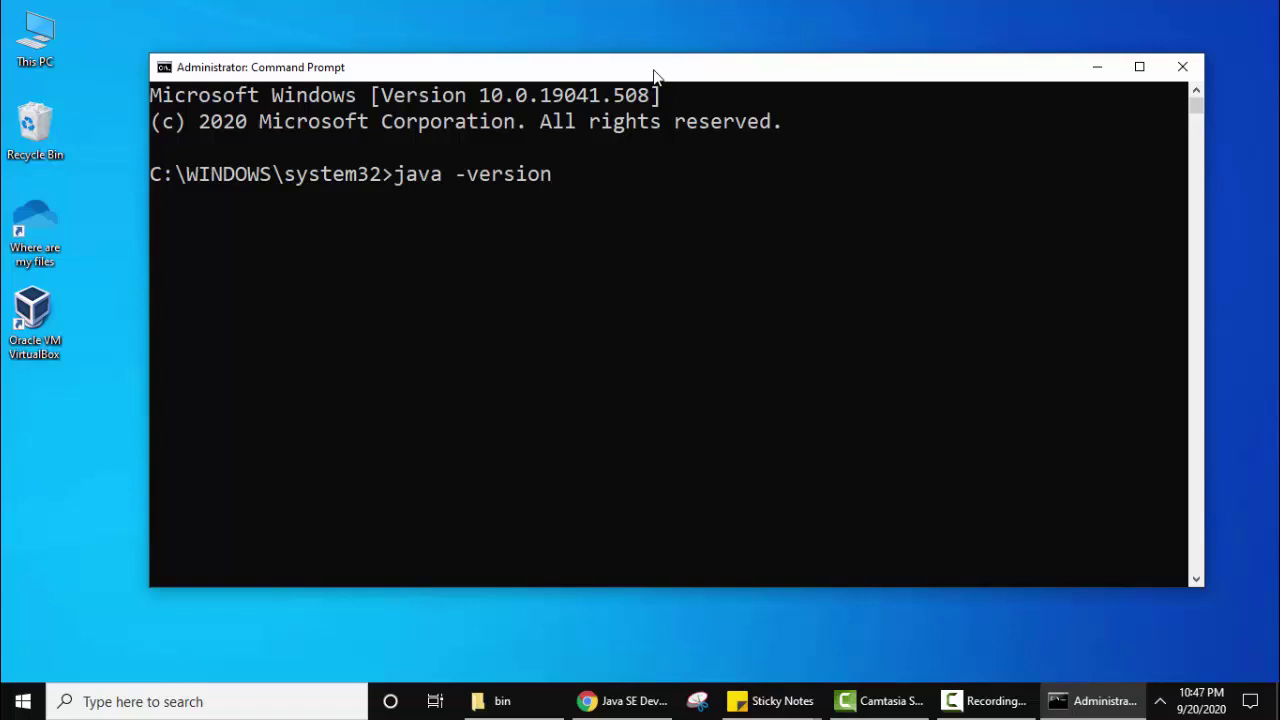
pyautogui.press('Return')
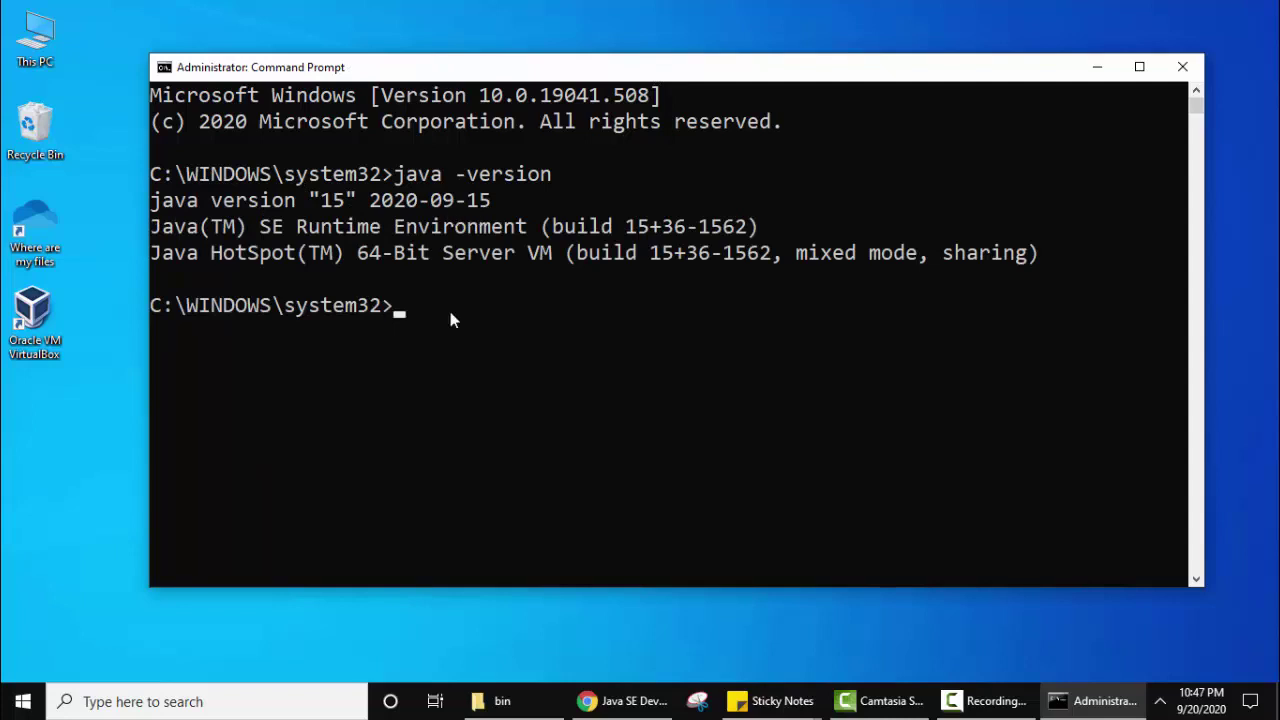
pyautogui.write('javac -version')
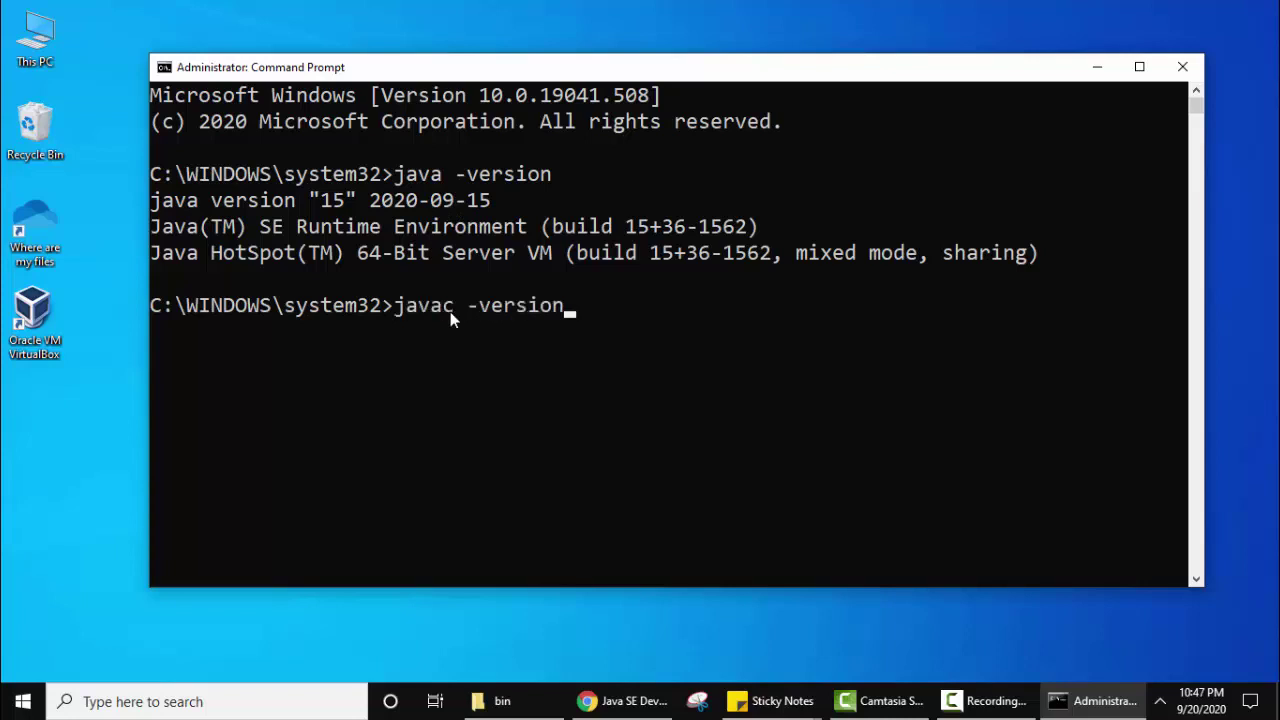
pyautogui.press('Return')
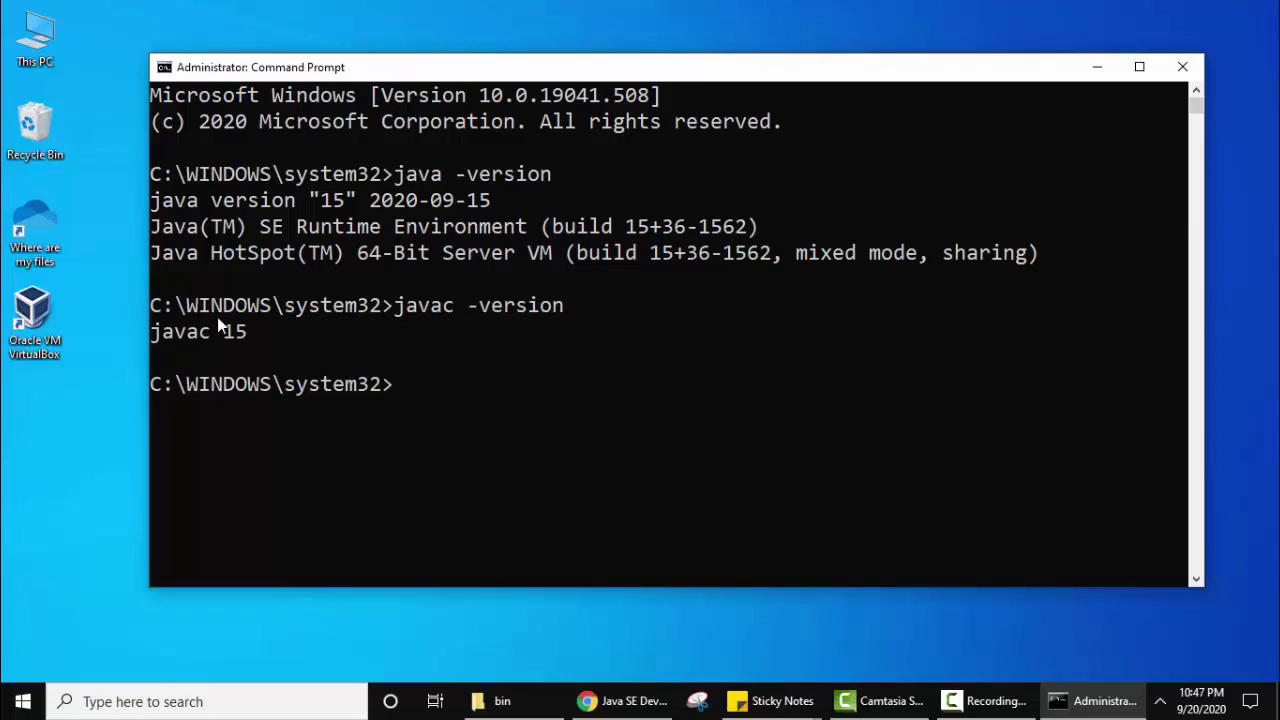